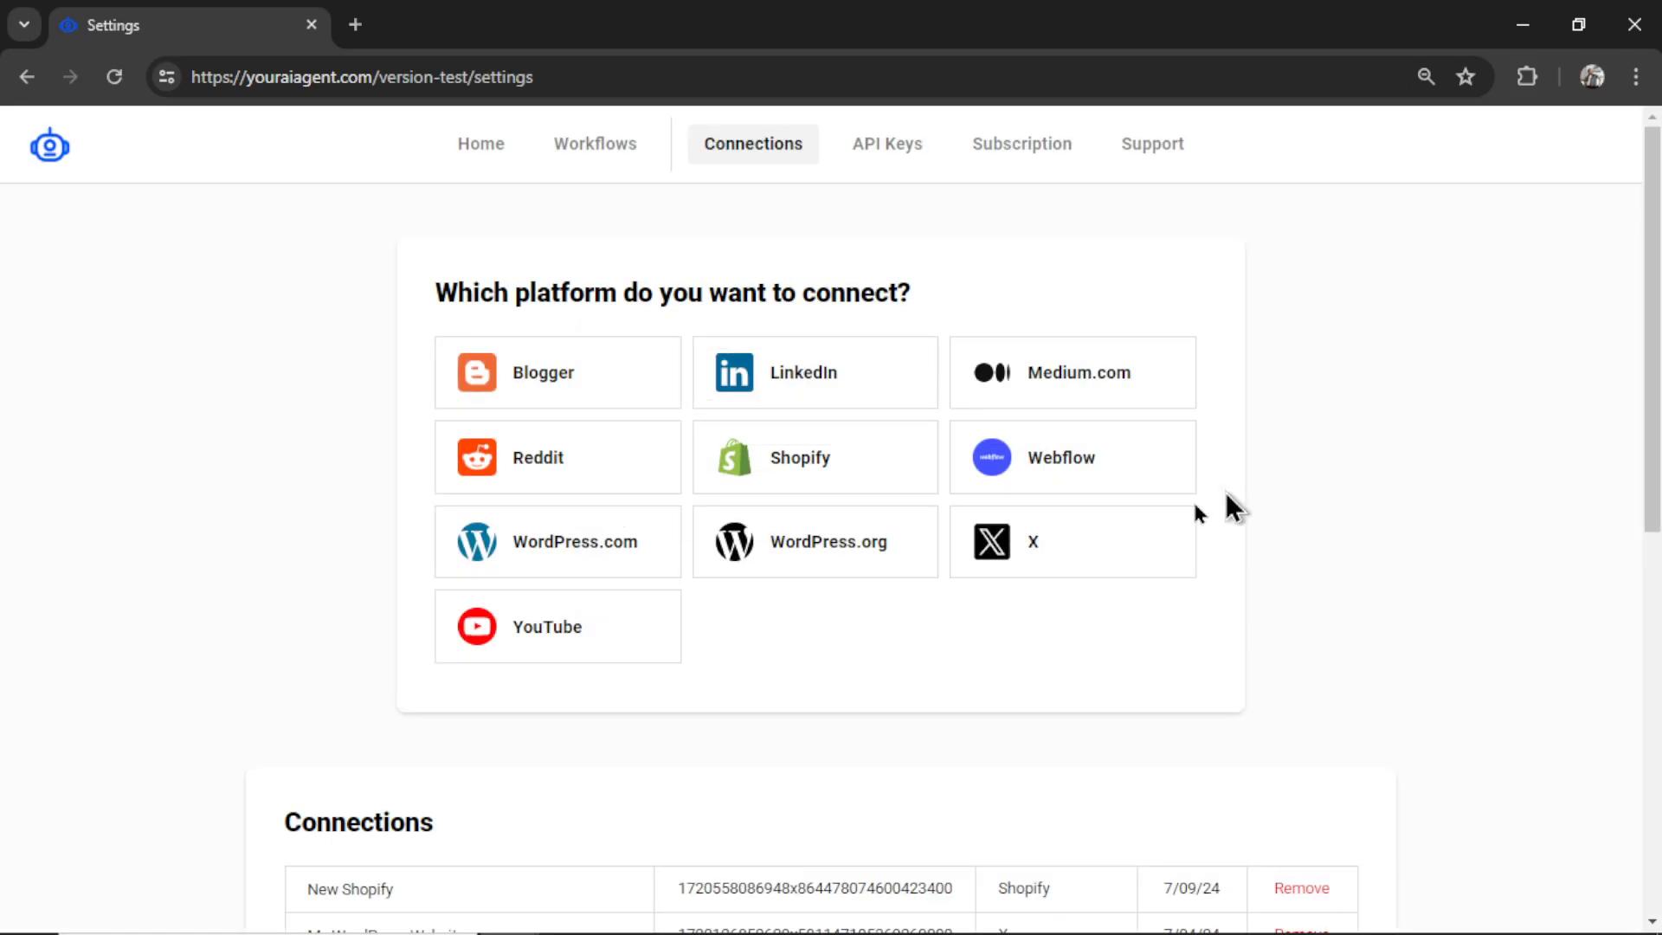
- Connect a LinkedIn profile under the user's name, adding a LinkedIn entry dated 7/11/24 to Connections
left_click(876, 387)
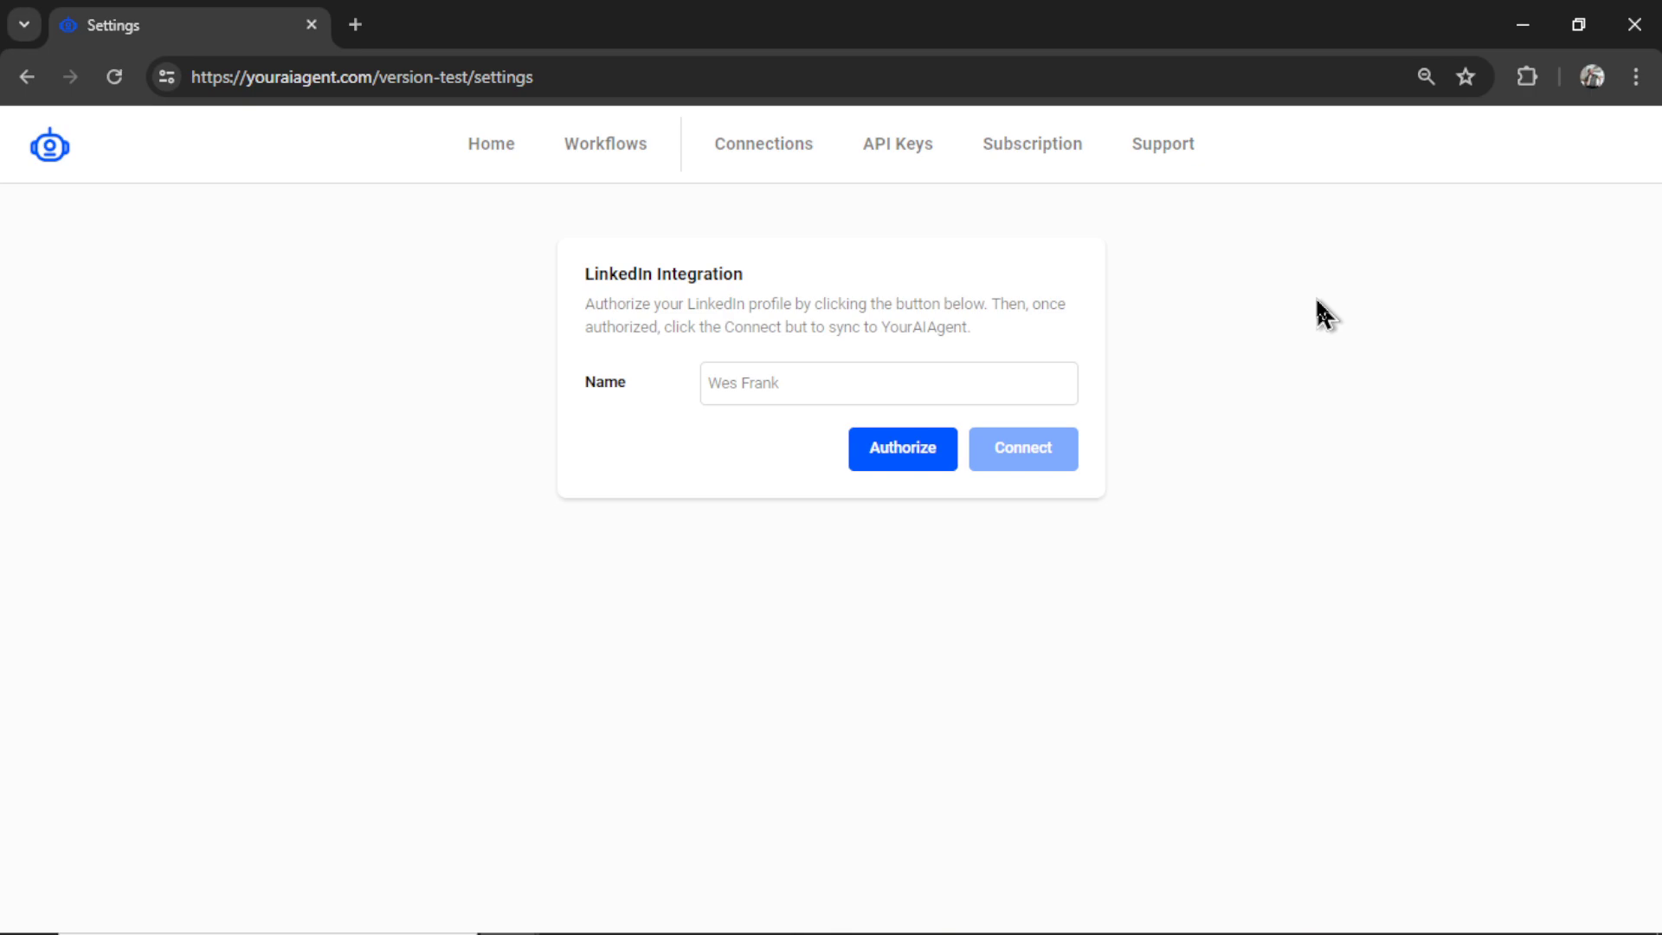
left_click(920, 453)
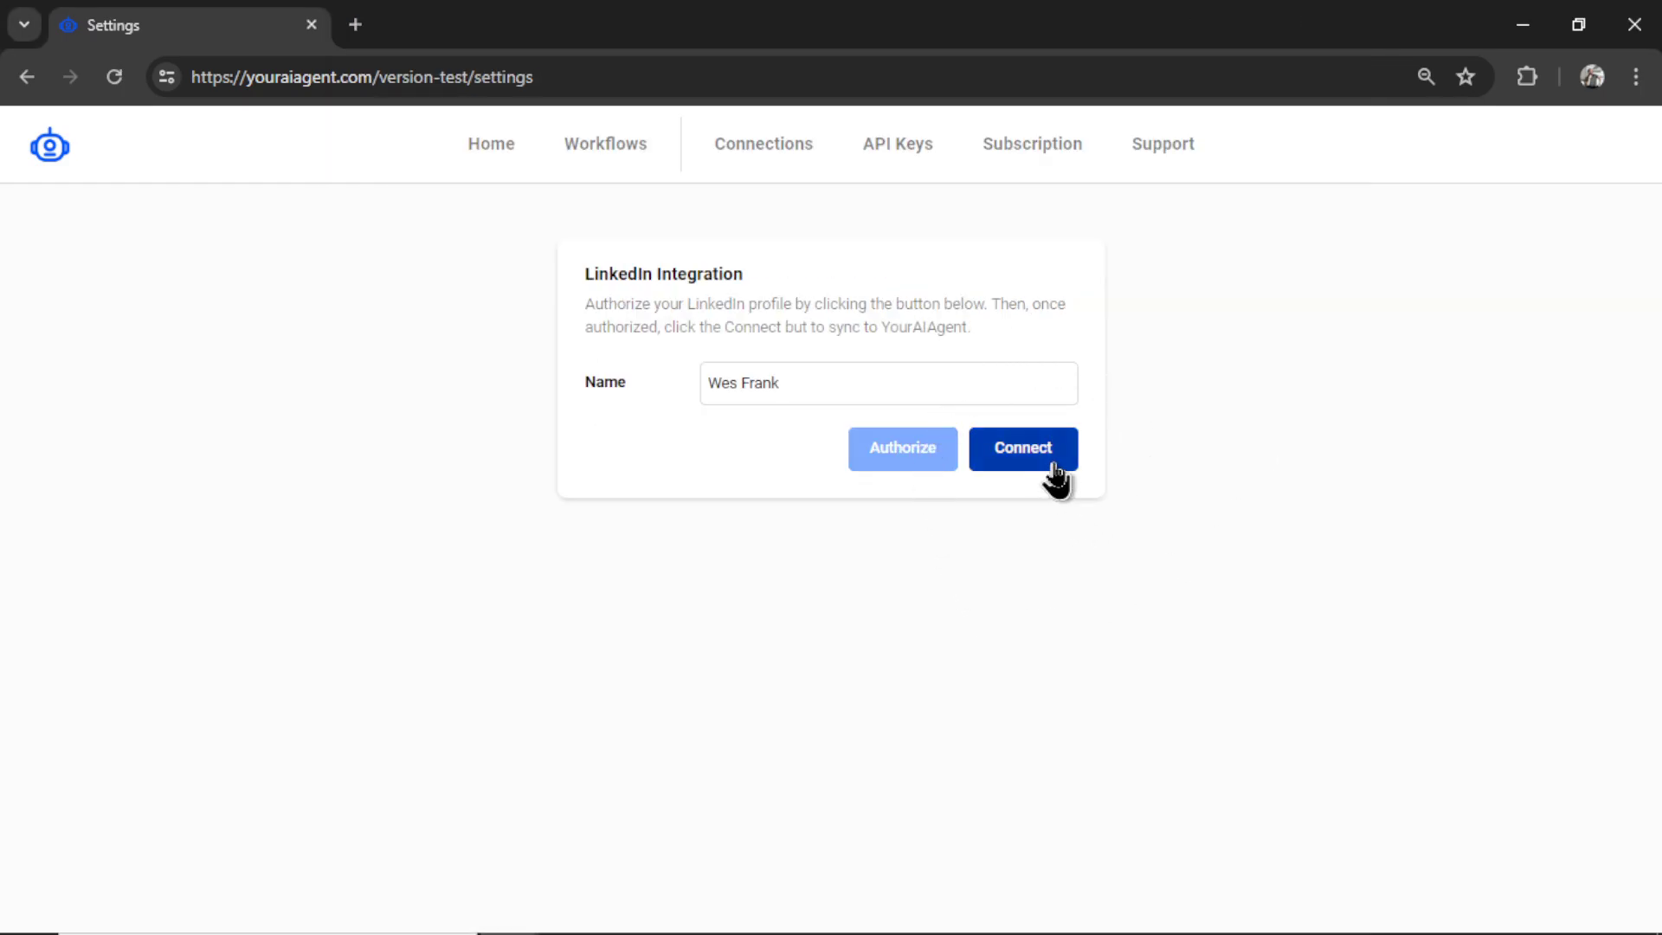
left_click(1056, 478)
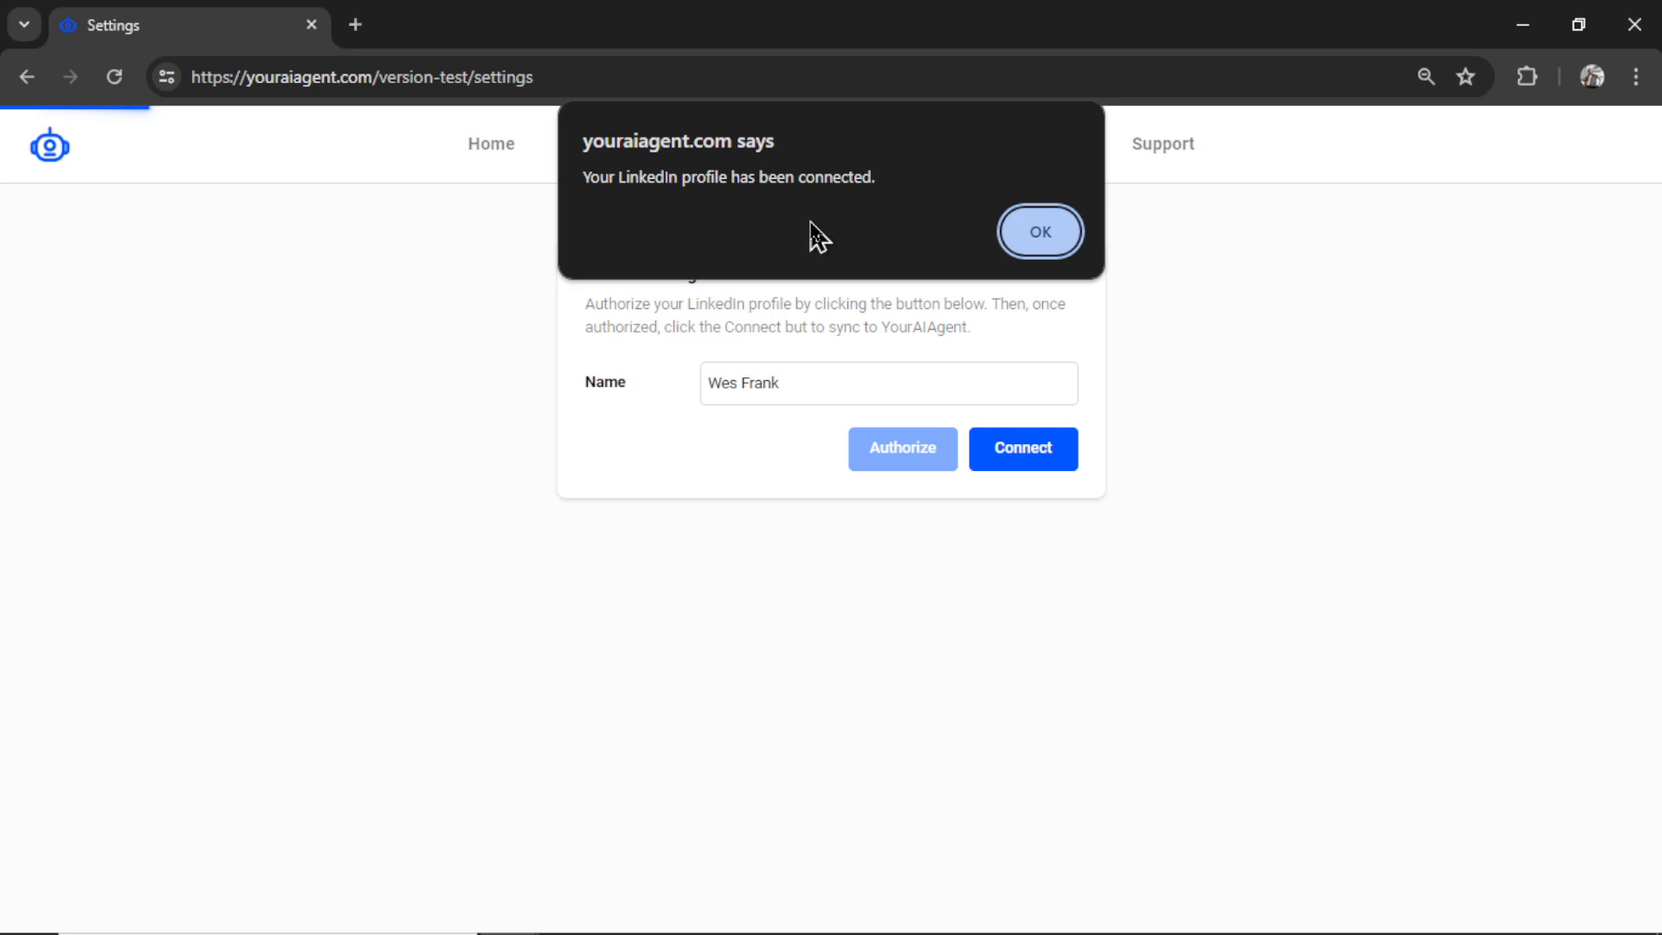
left_click(1042, 232)
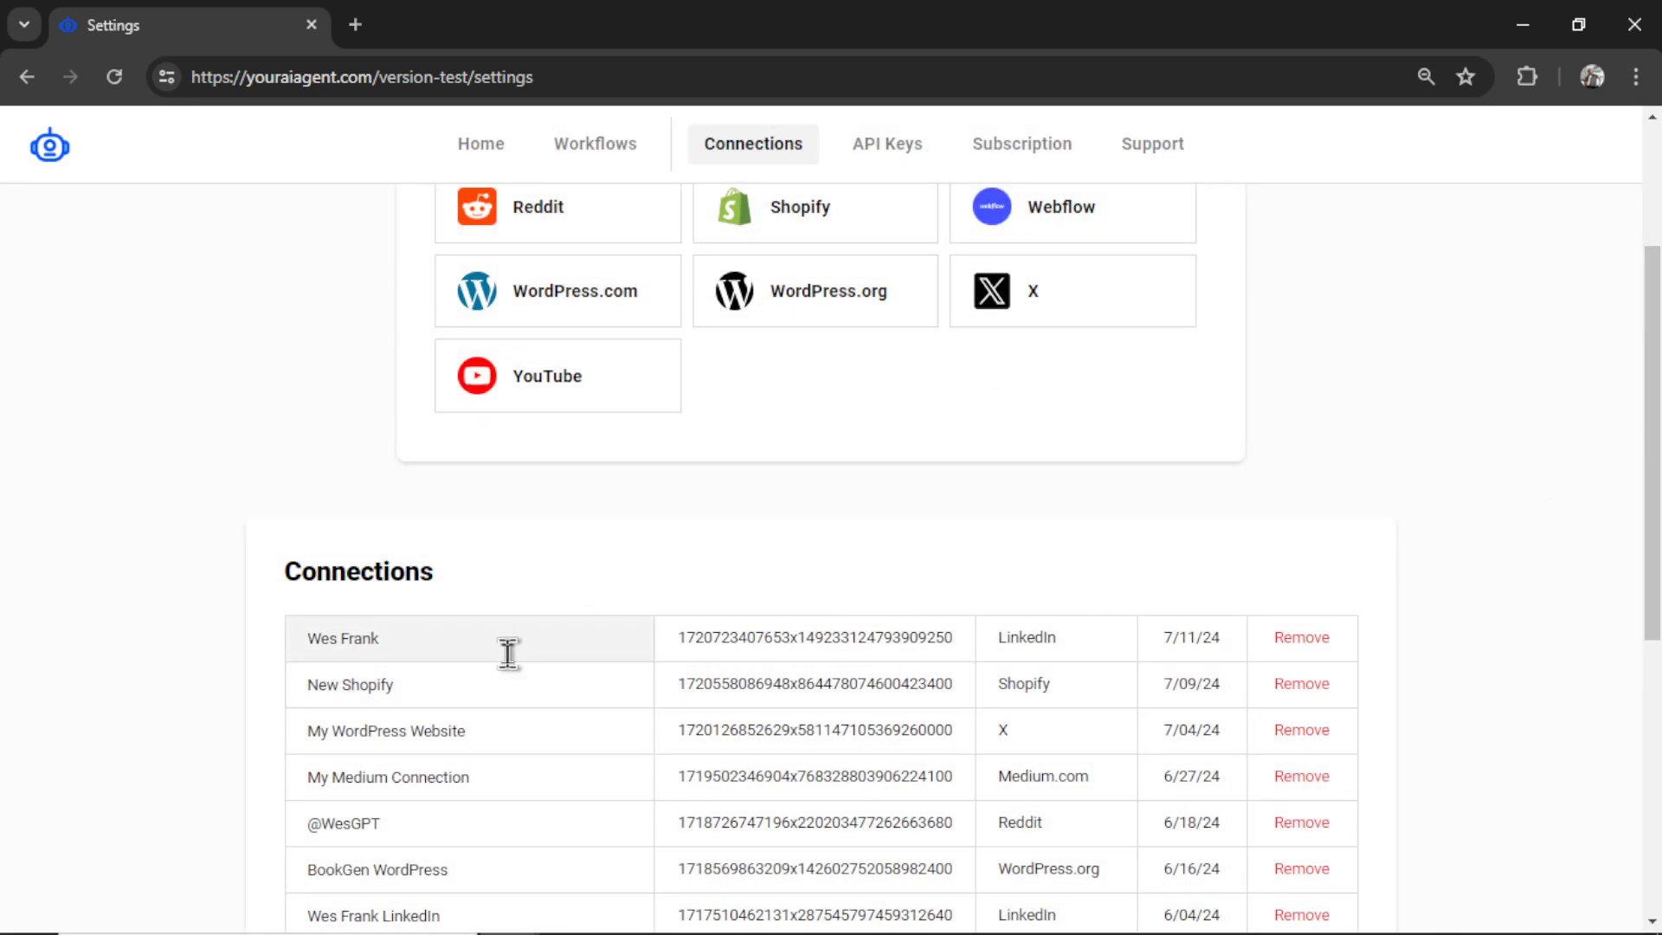
left_click(511, 651)
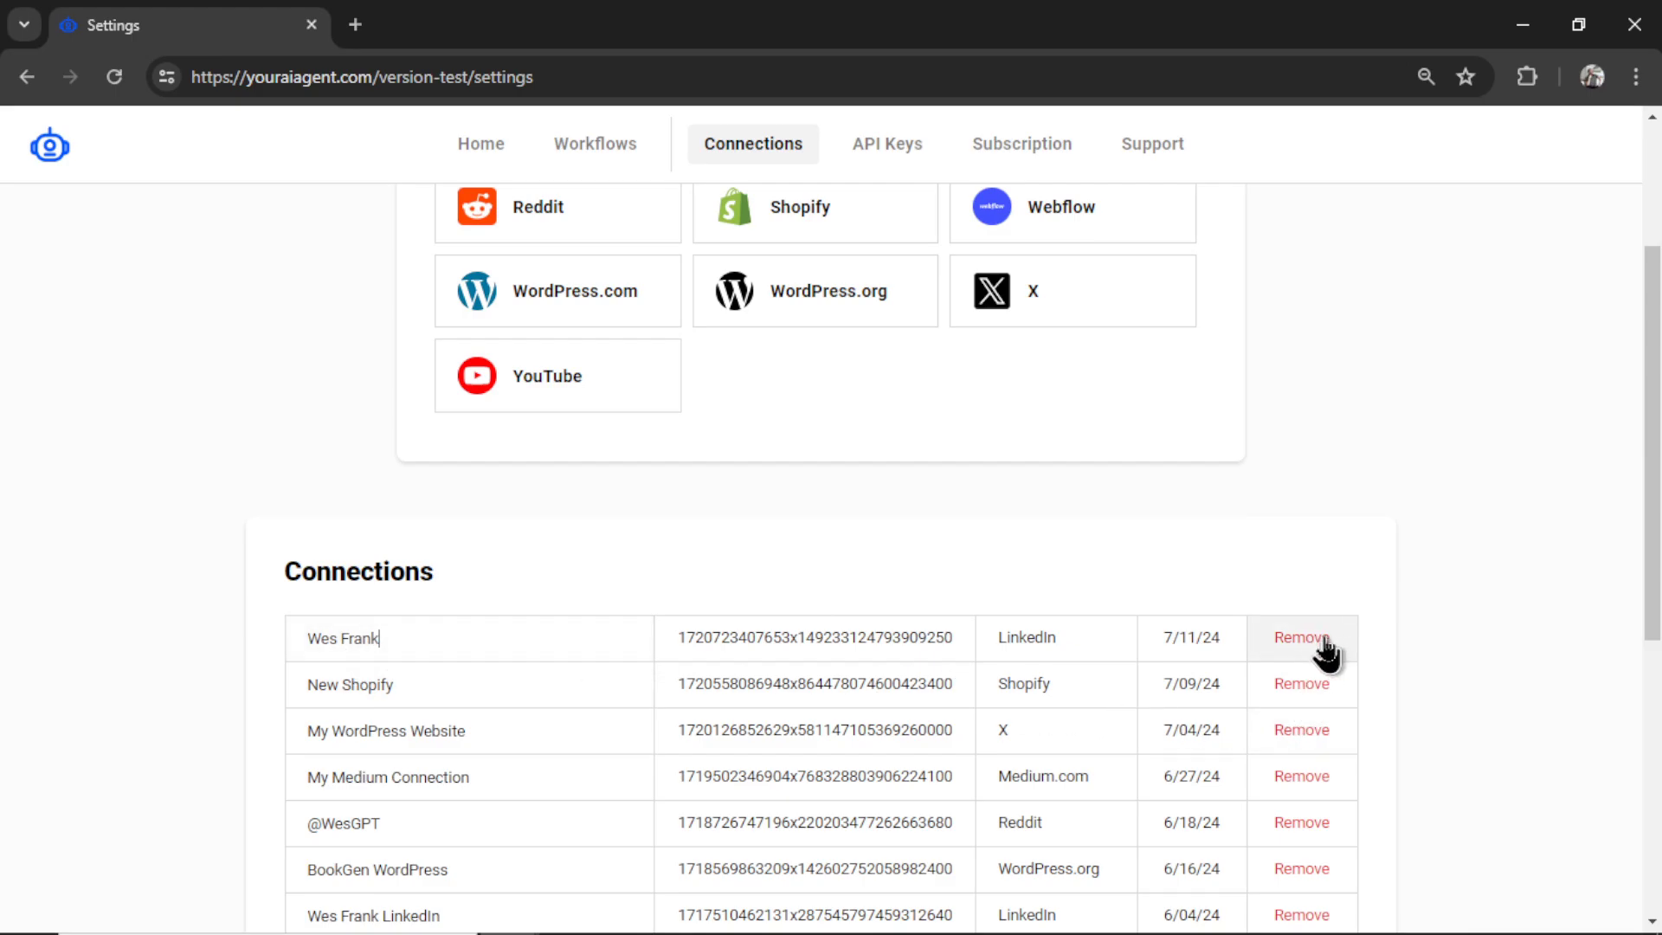
scroll(1585, 360, "up", 3)
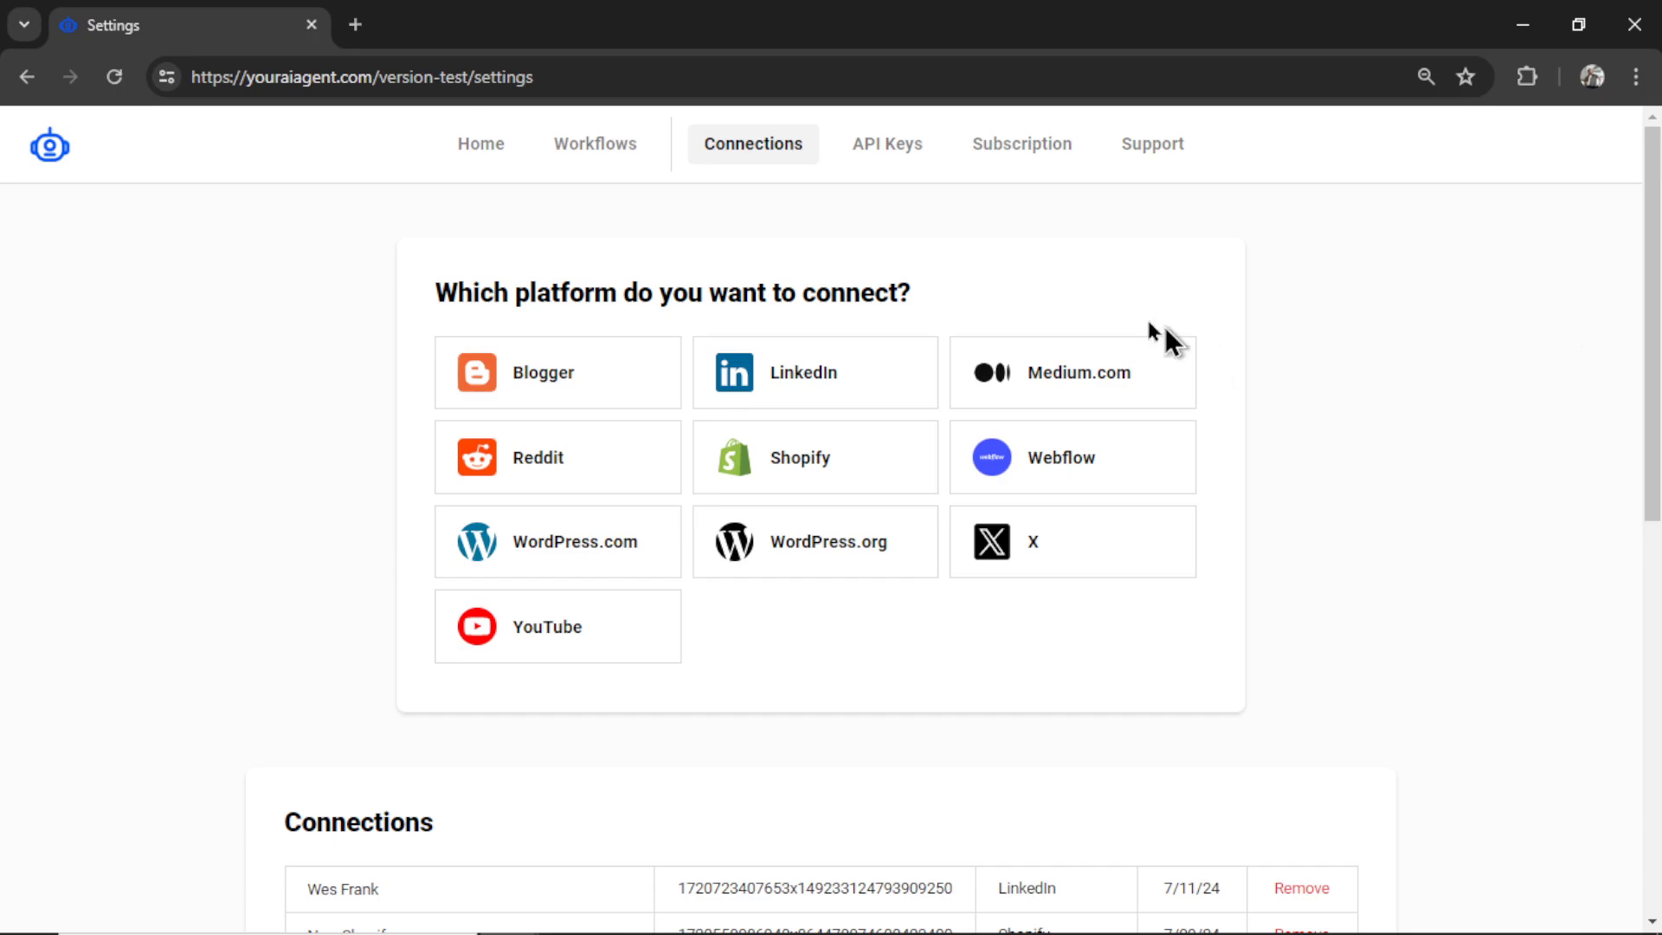
- Show the API Keys settings with the OpenAI, Gemini, Claude and Stable Diffusion 3 keys
left_click(915, 160)
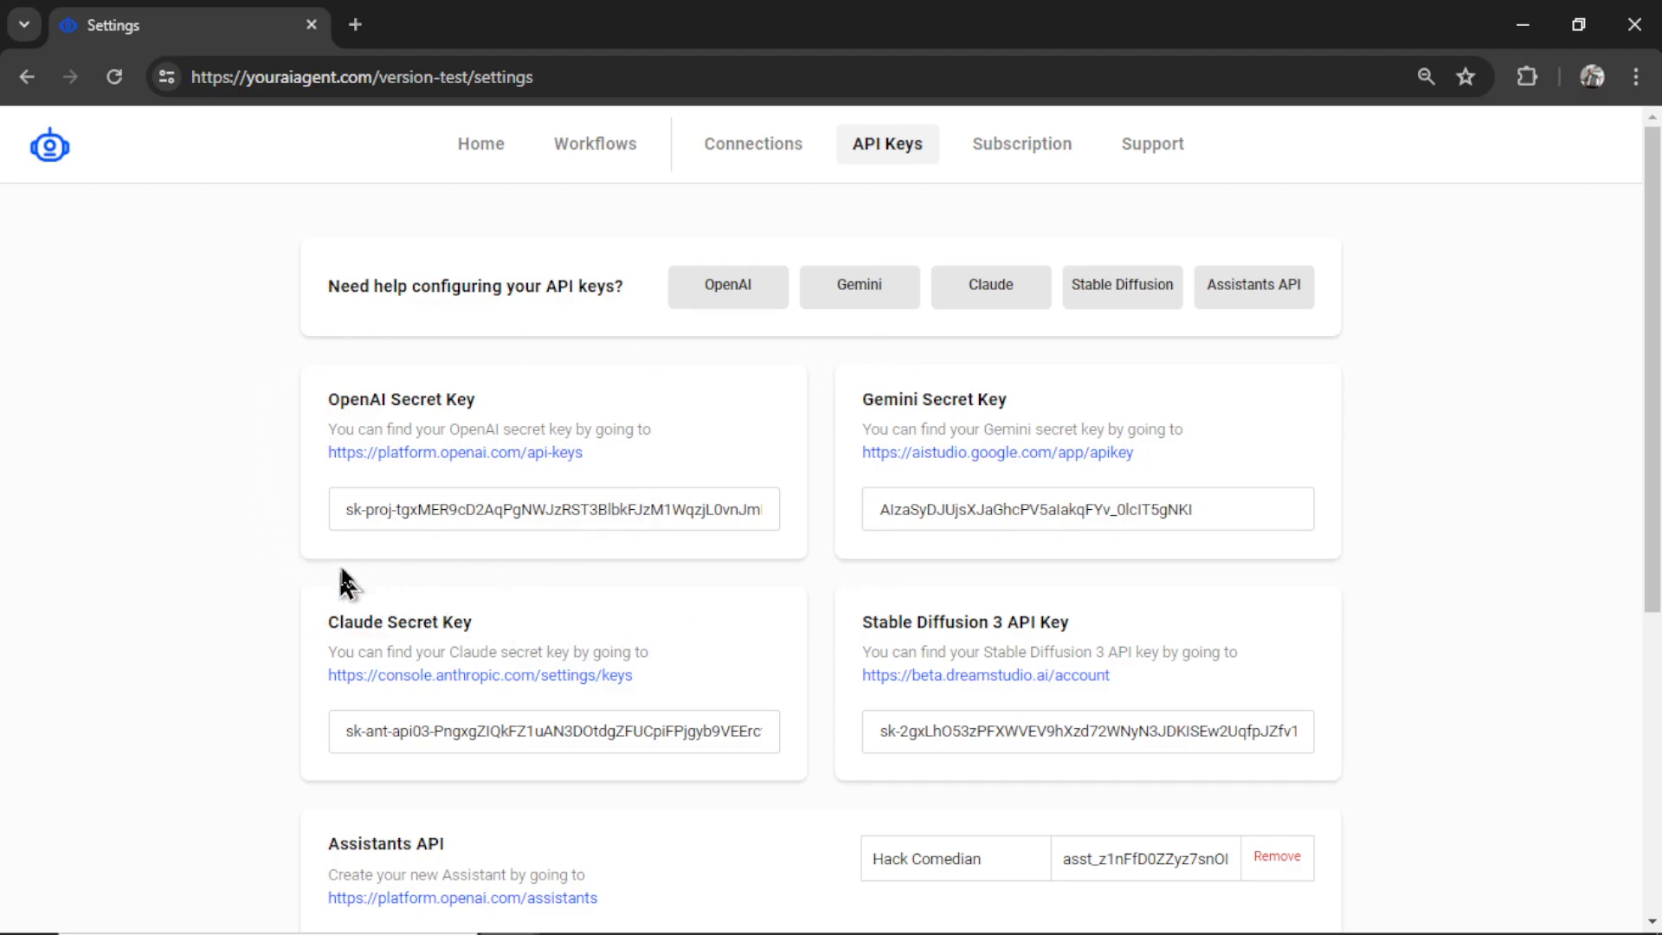
- Generate a new OpenAI secret key and paste it over YourAIAgent's existing OpenAI key
left_click(503, 453)
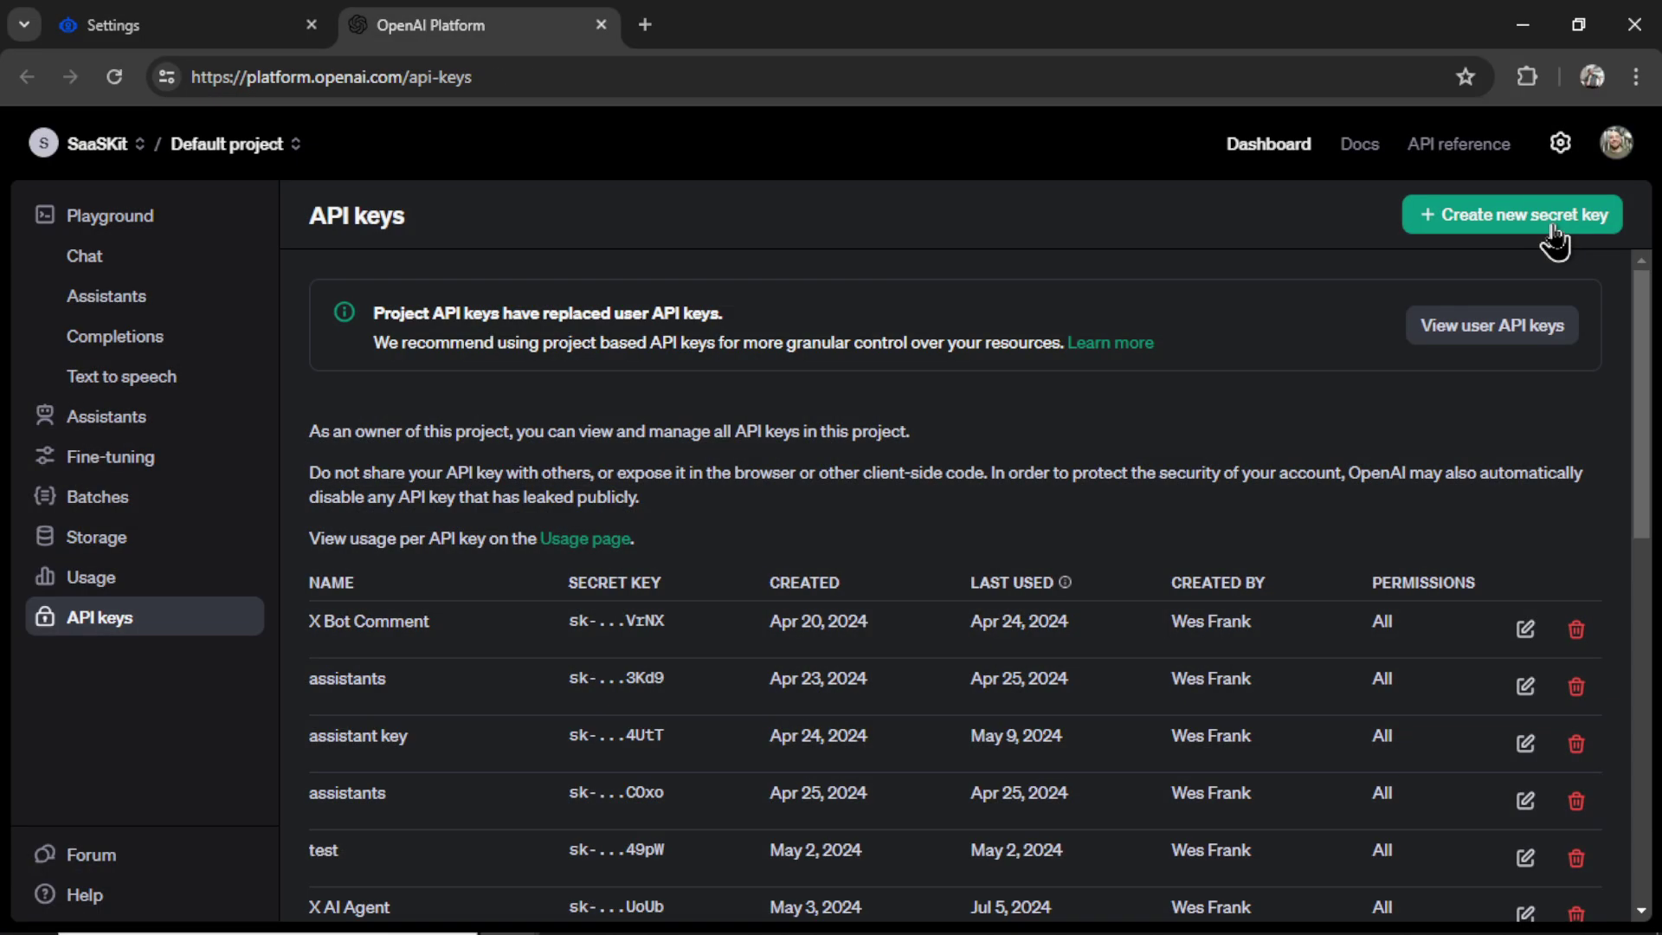
left_click(1558, 227)
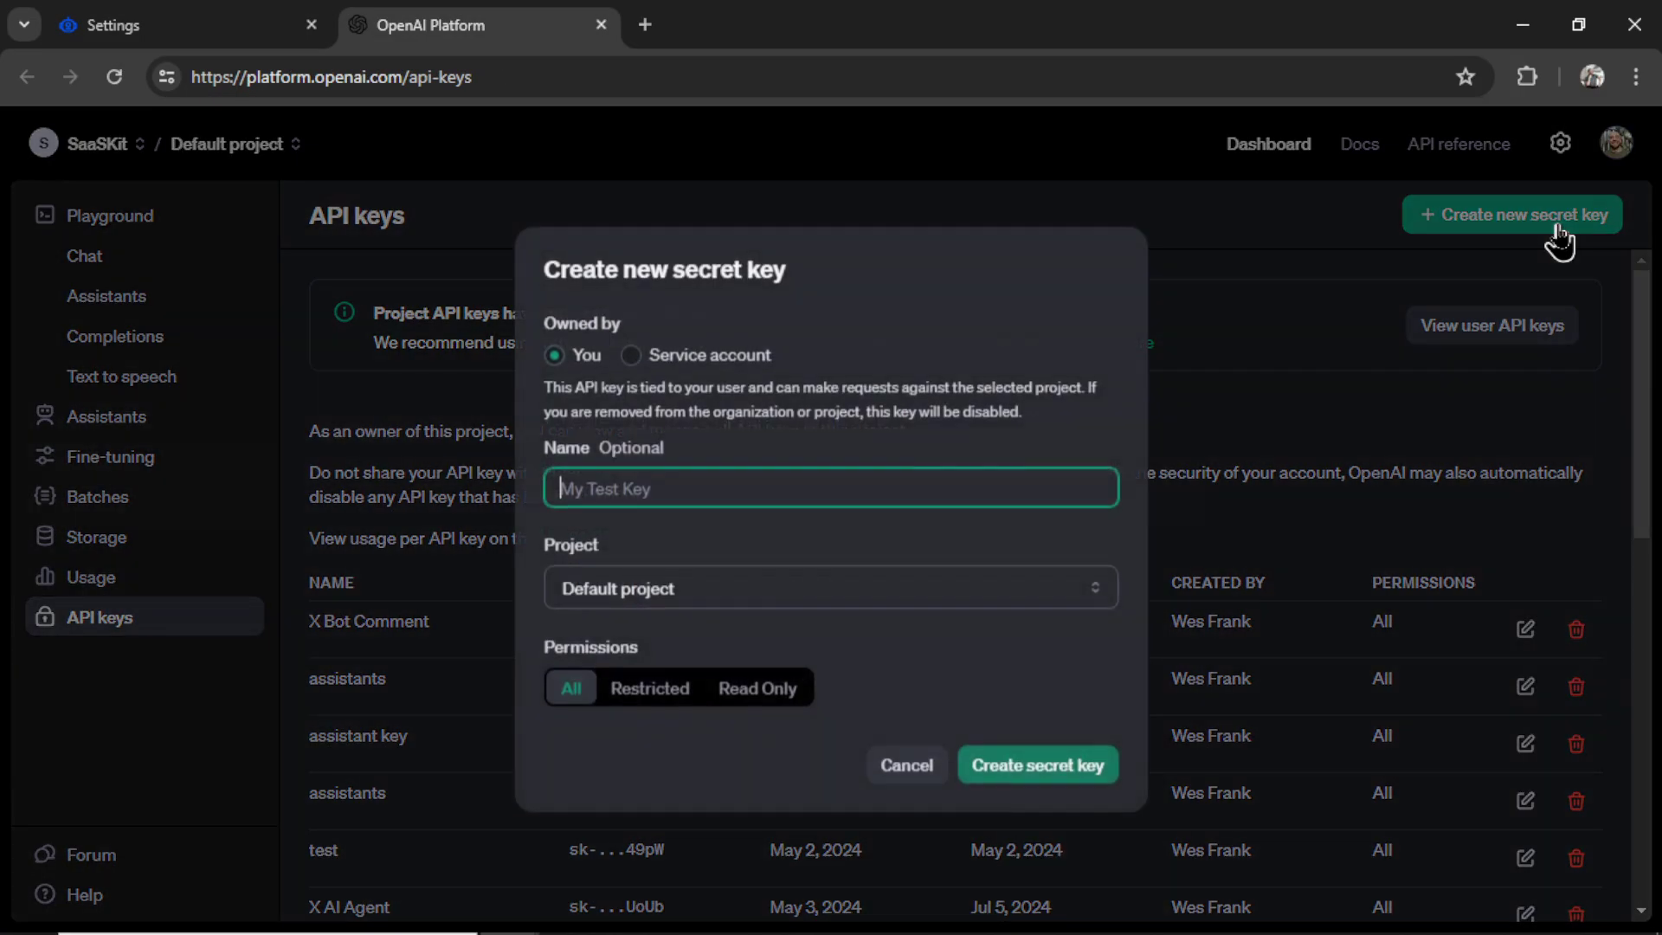
left_click(1046, 771)
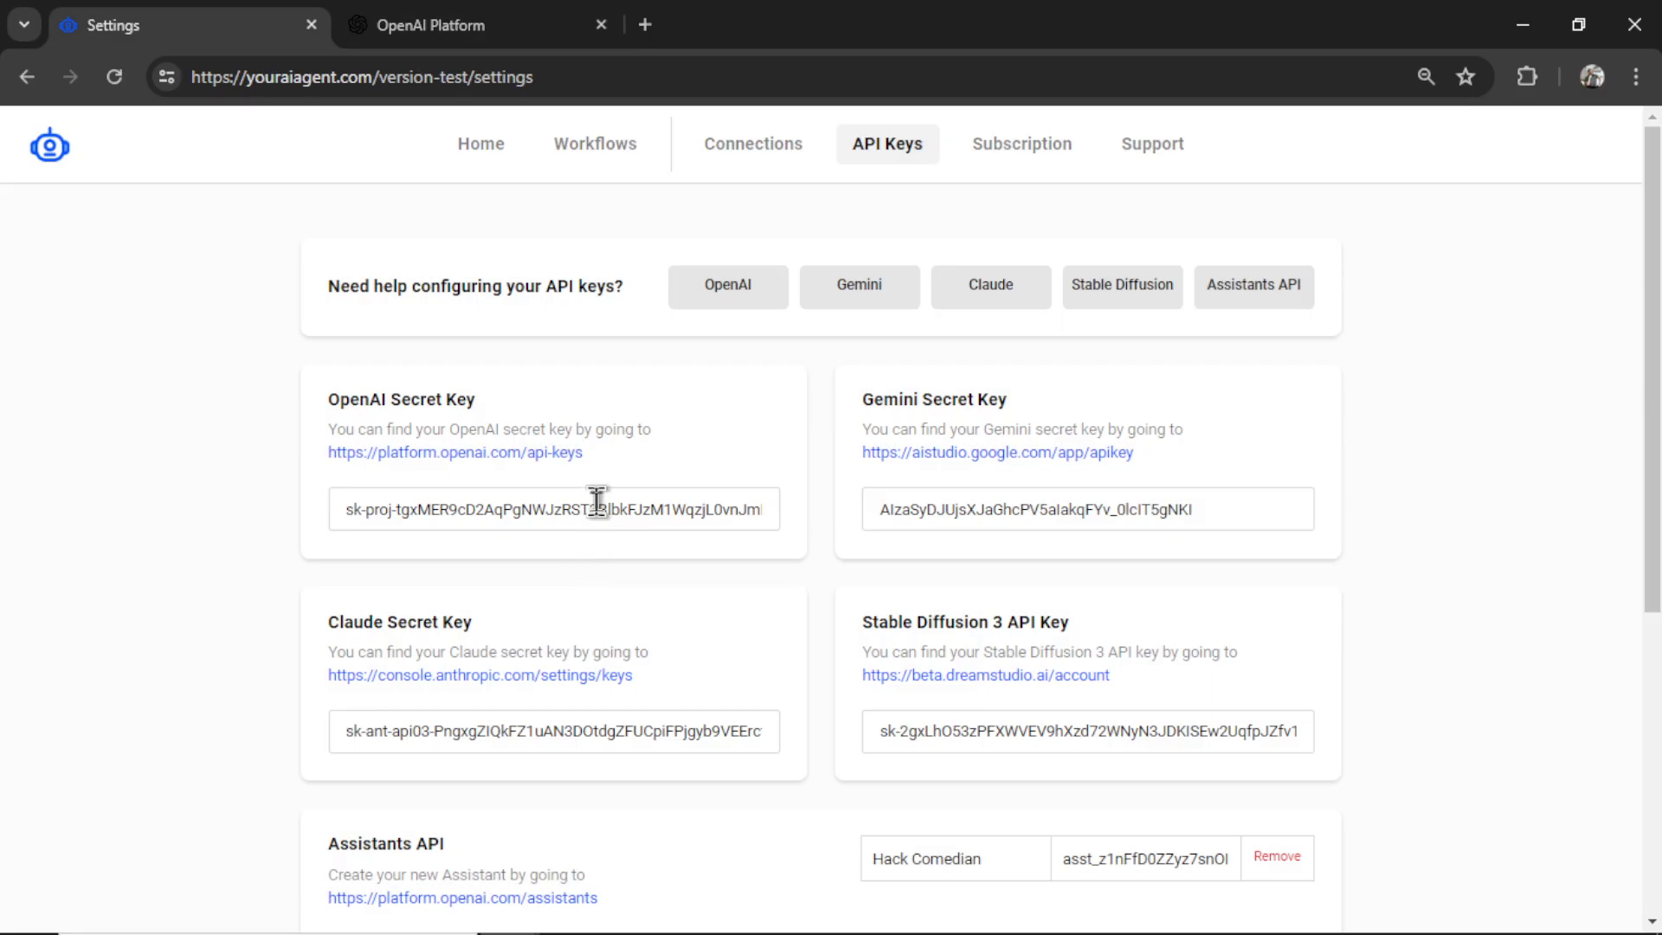
triple_click(597, 502)
key("ctrl+v")
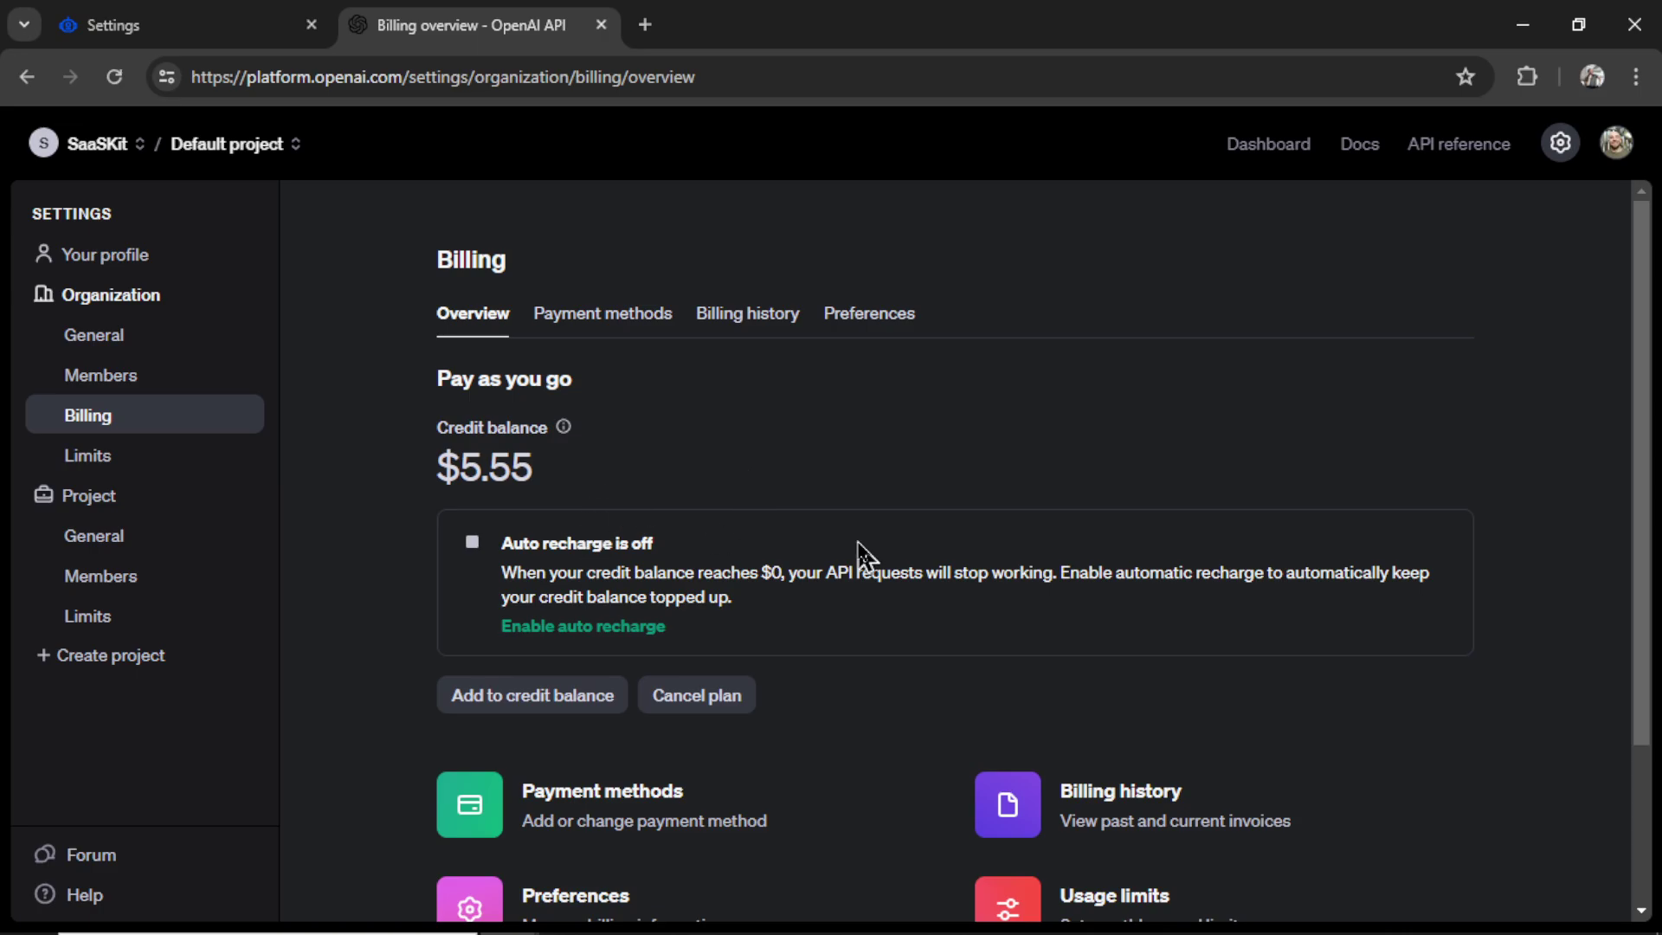
- Close the OpenAI billing tab and open the subscription billing portal
key("ctrl+w")
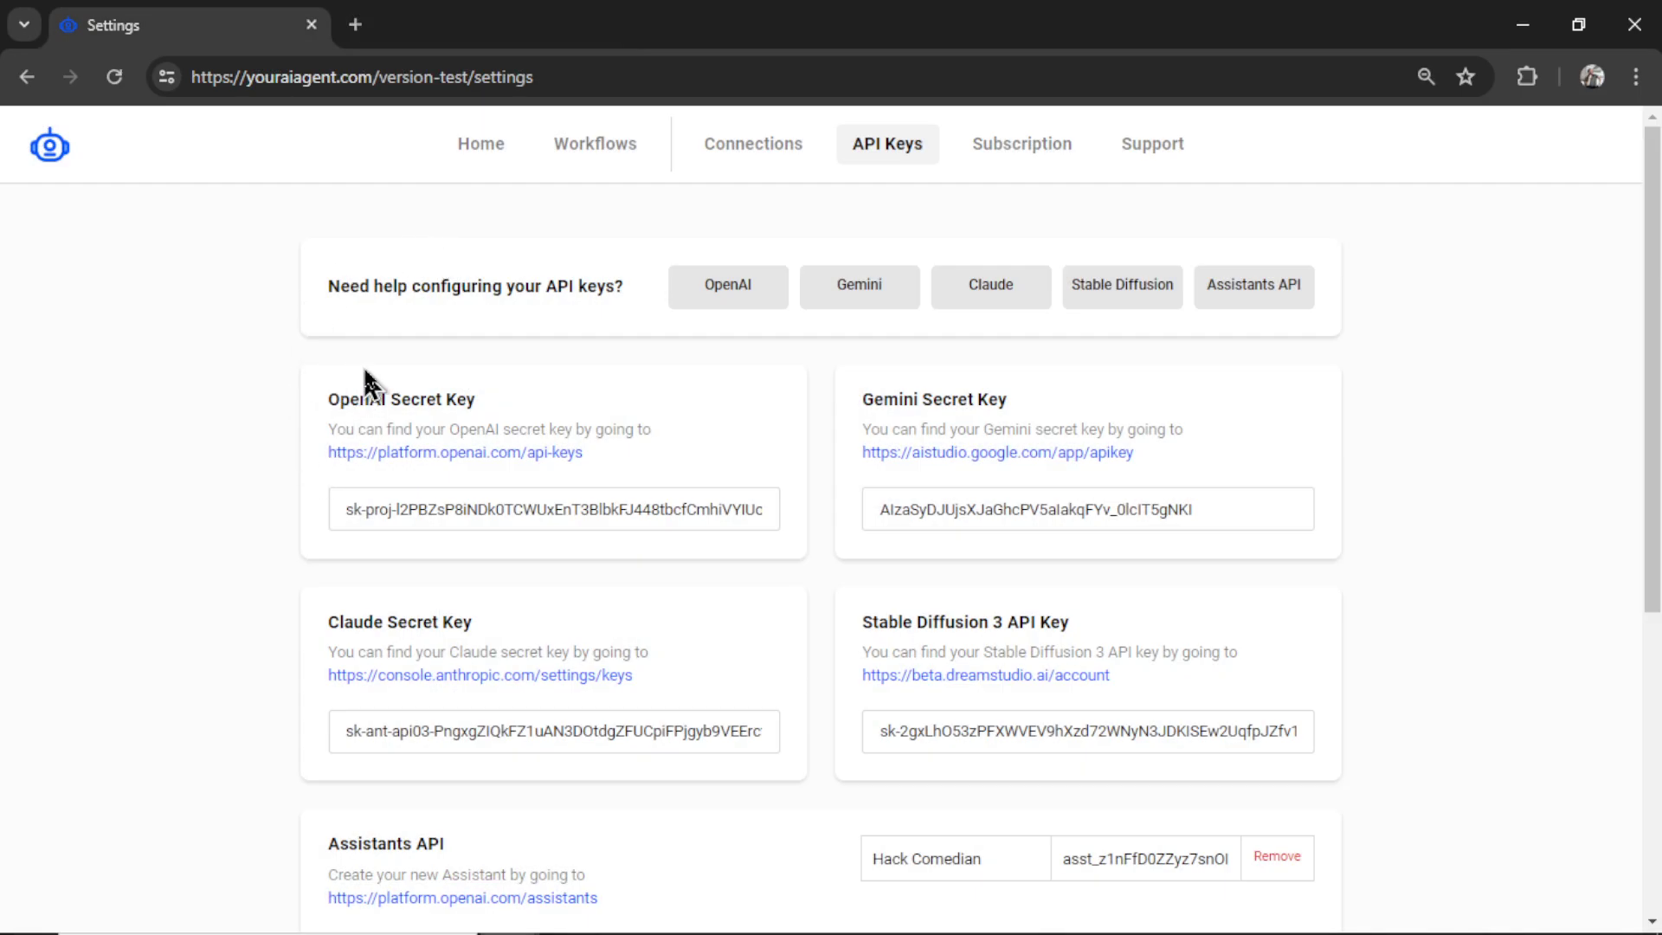
left_click(1041, 164)
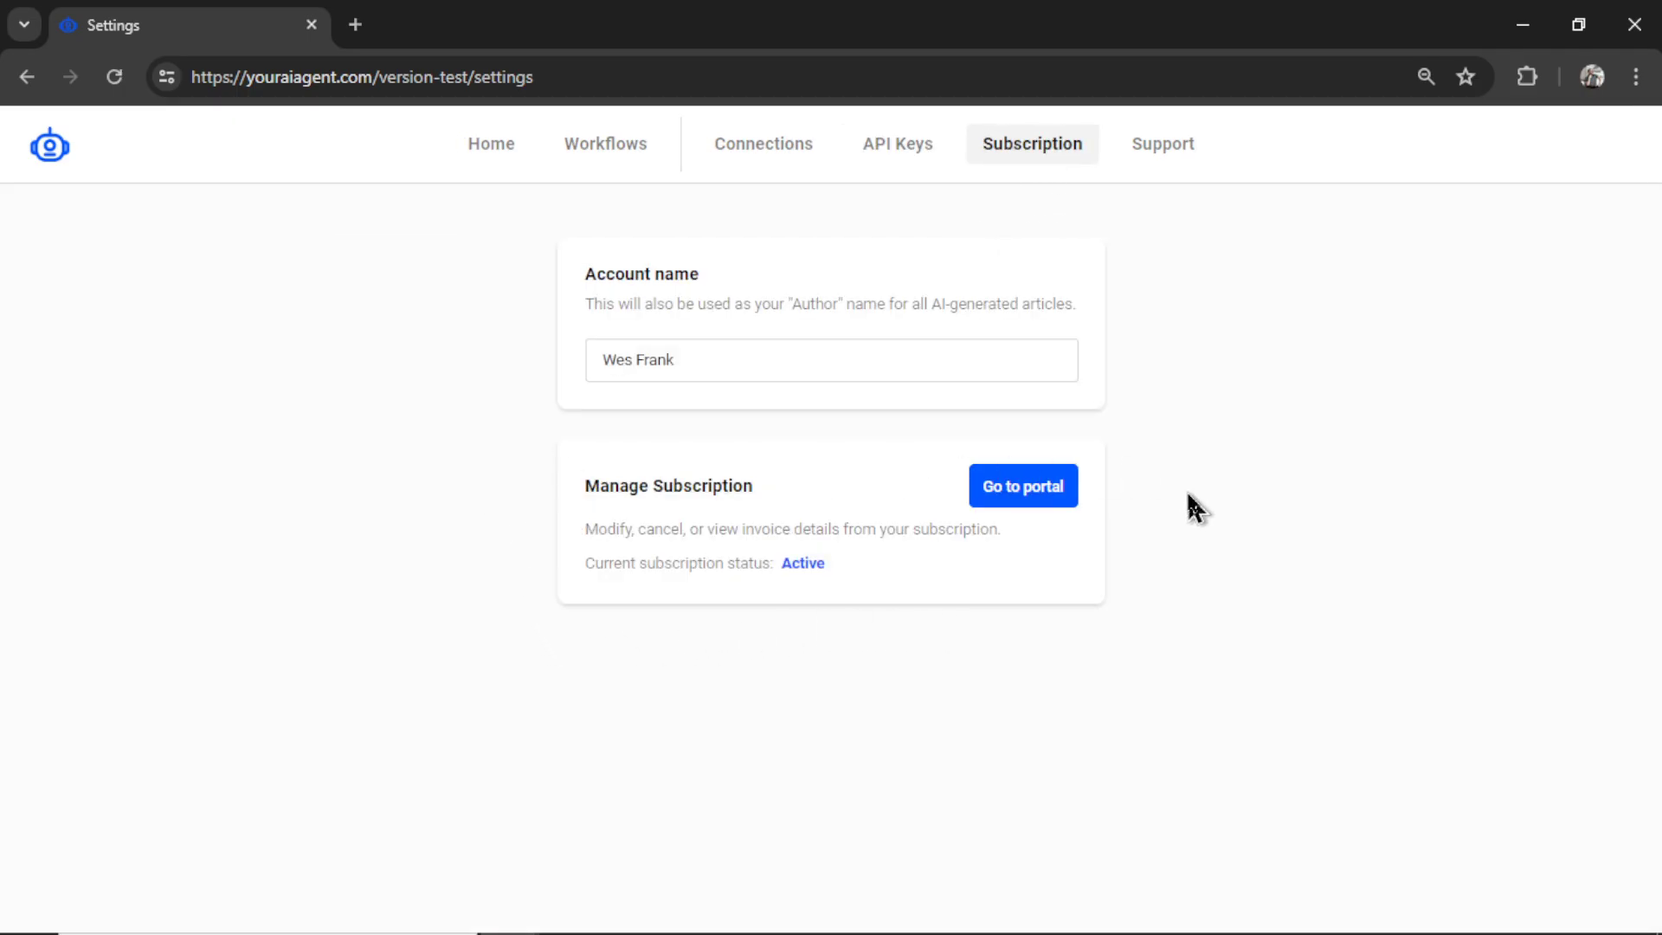
left_click(1046, 494)
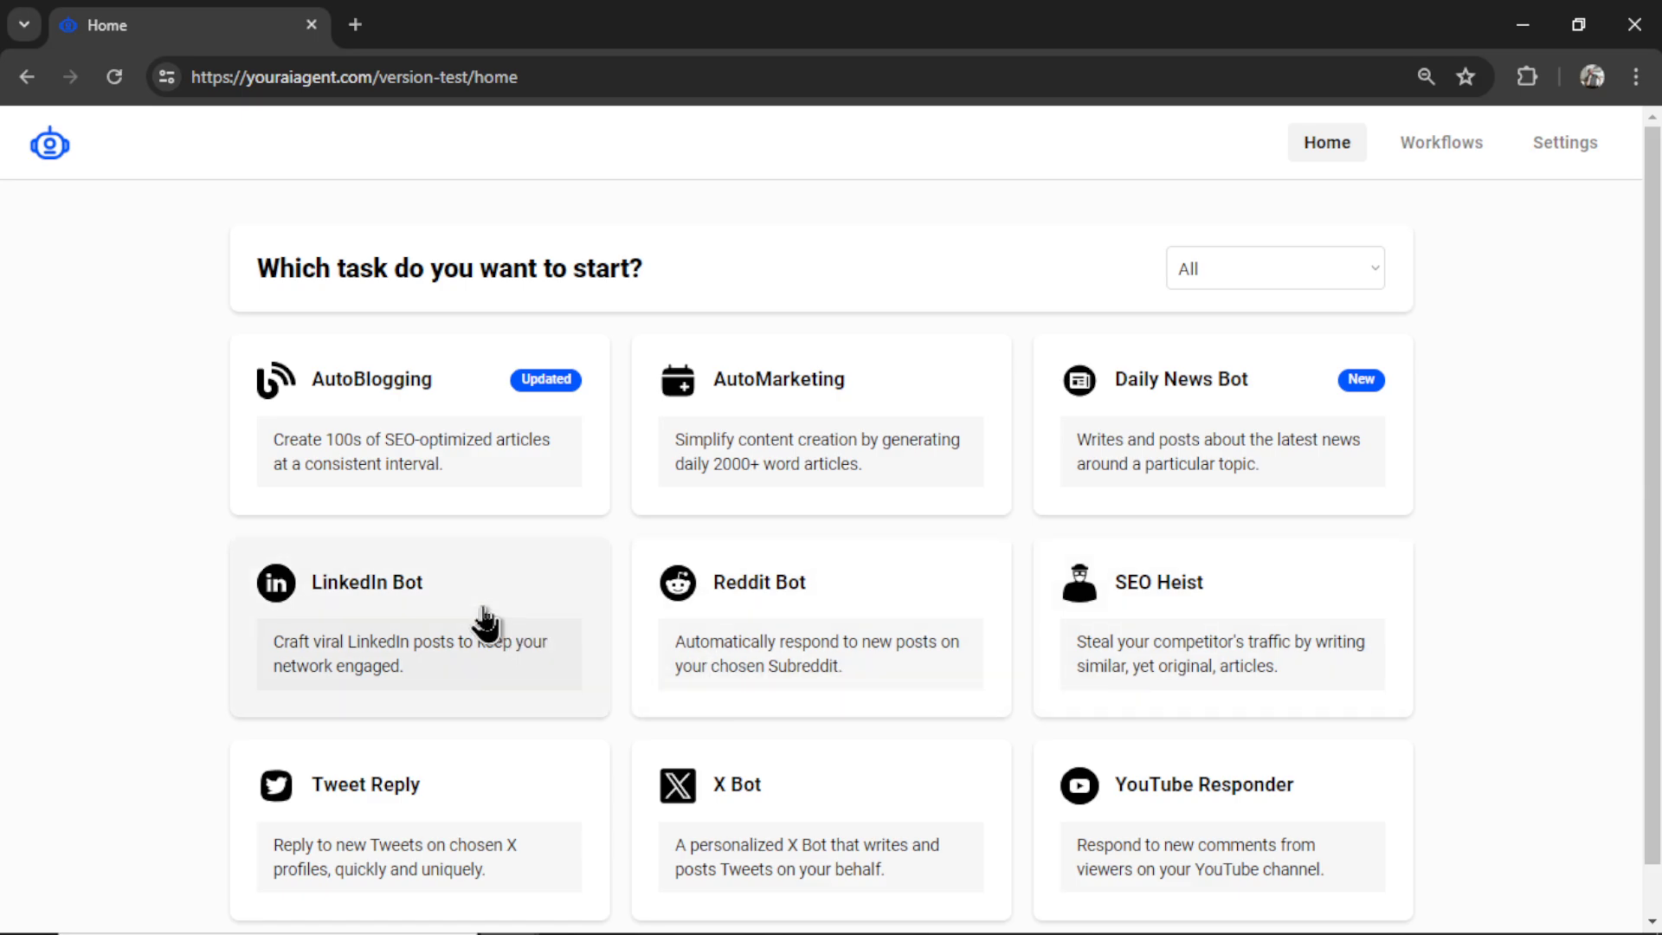
- Open the LinkedIn Bot setup and expand its tips recommending GPT-4o
left_click(485, 621)
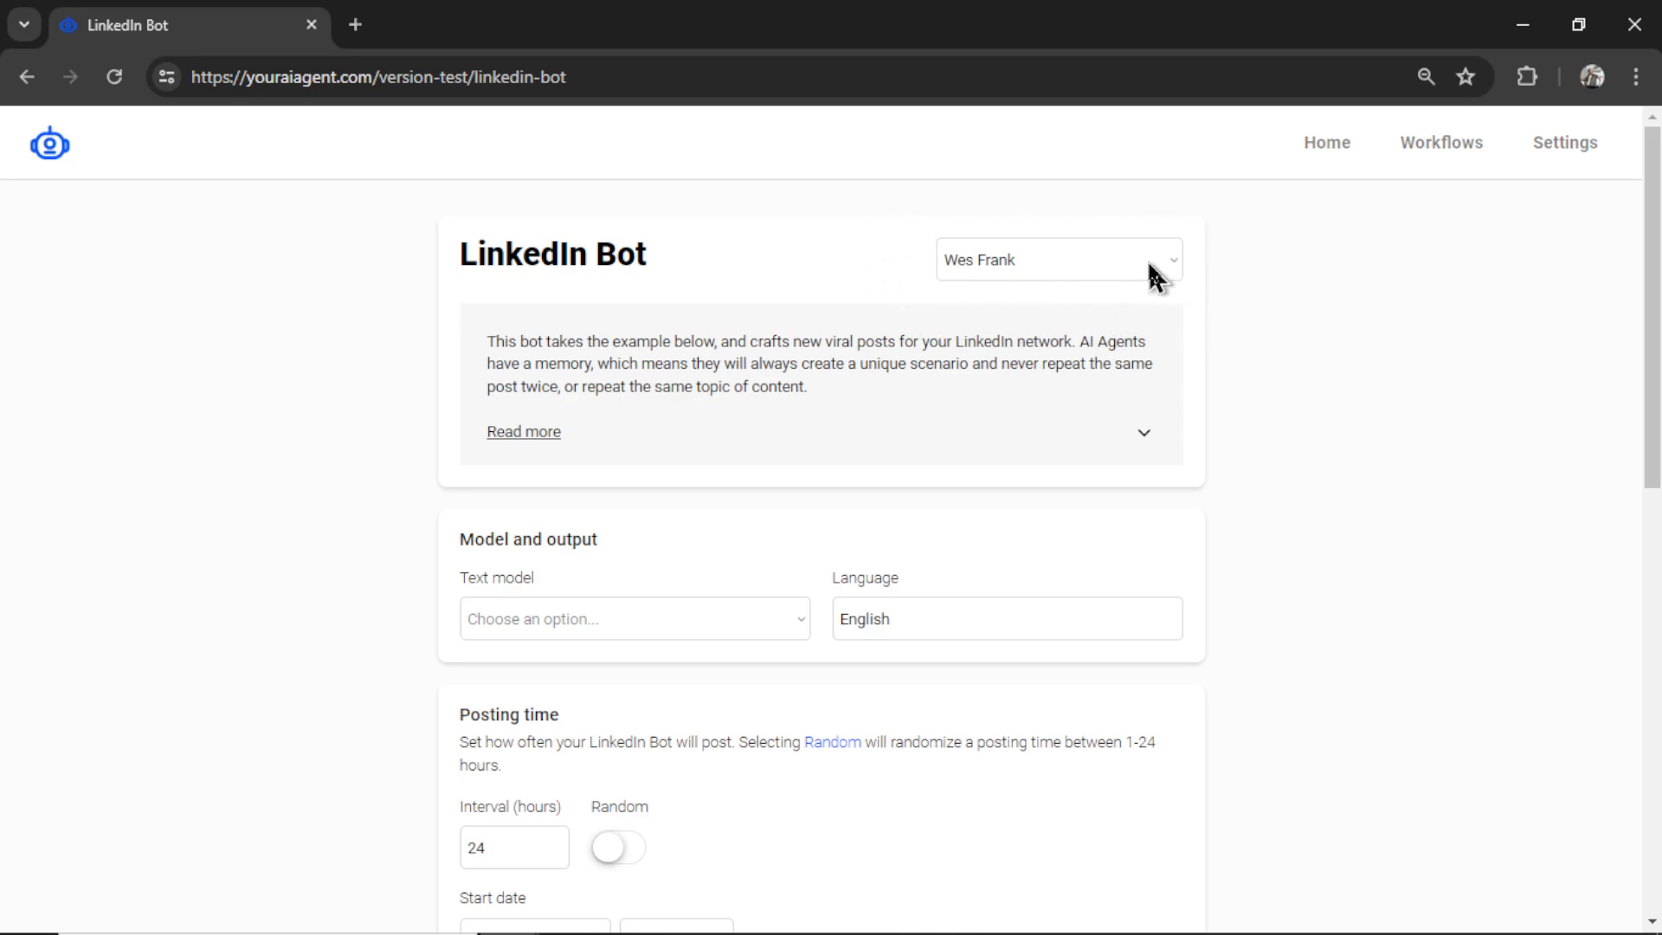
left_click(1139, 437)
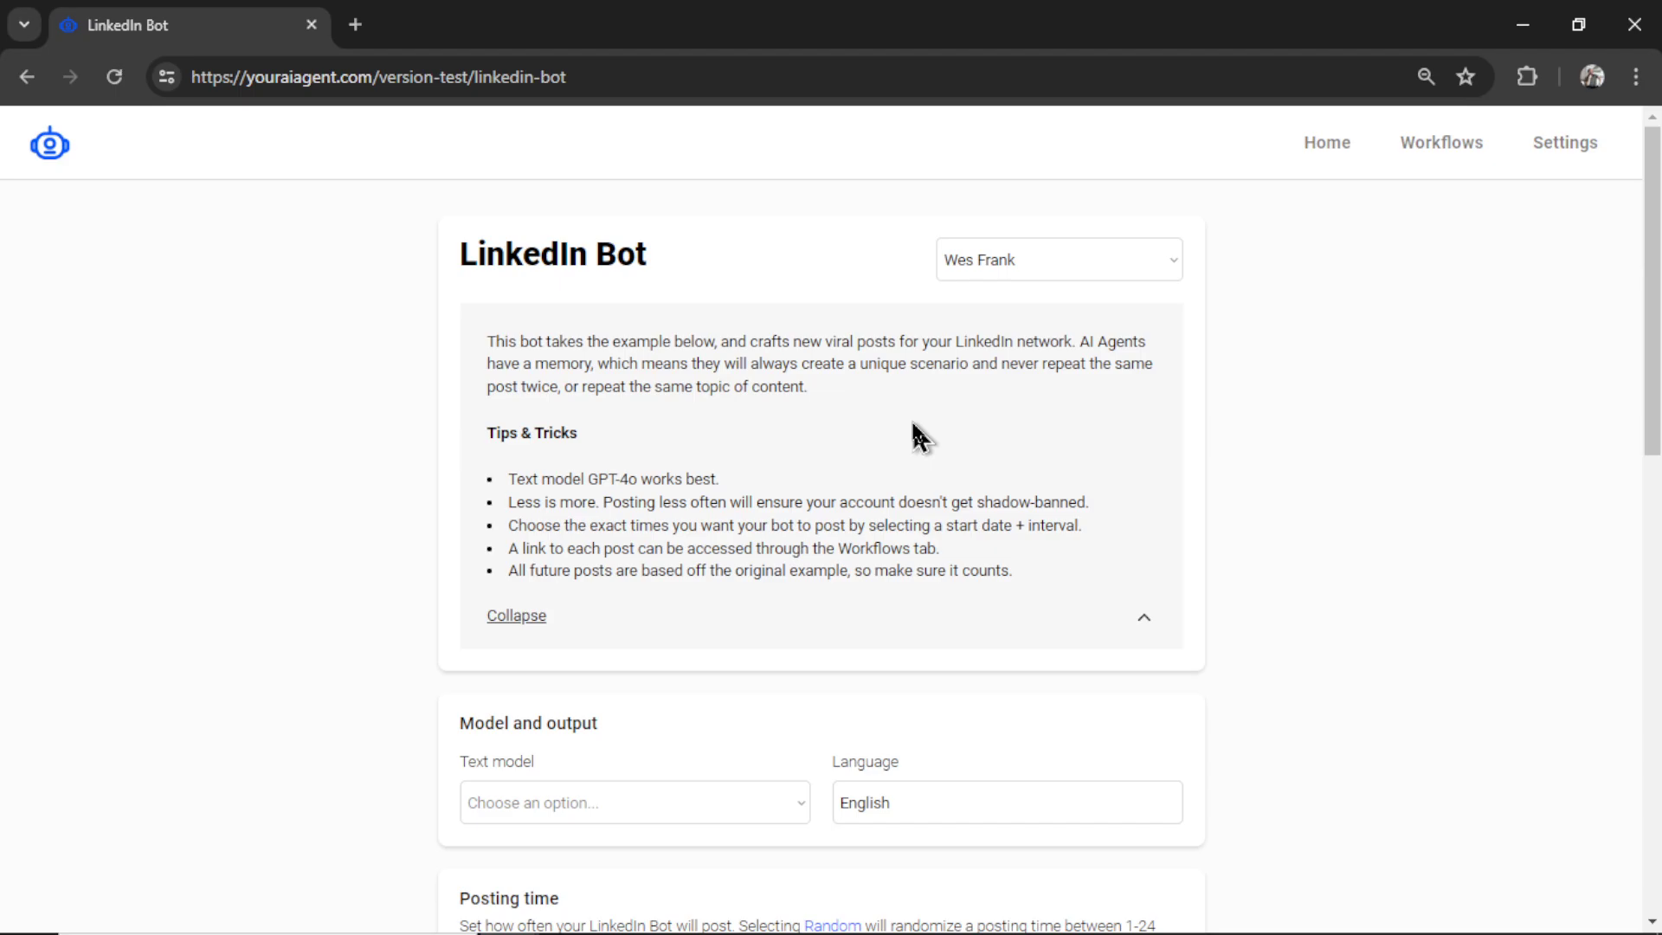
- Choose GPT-4o as the text model and leave random posting times off
scroll(995, 563, "down", 2)
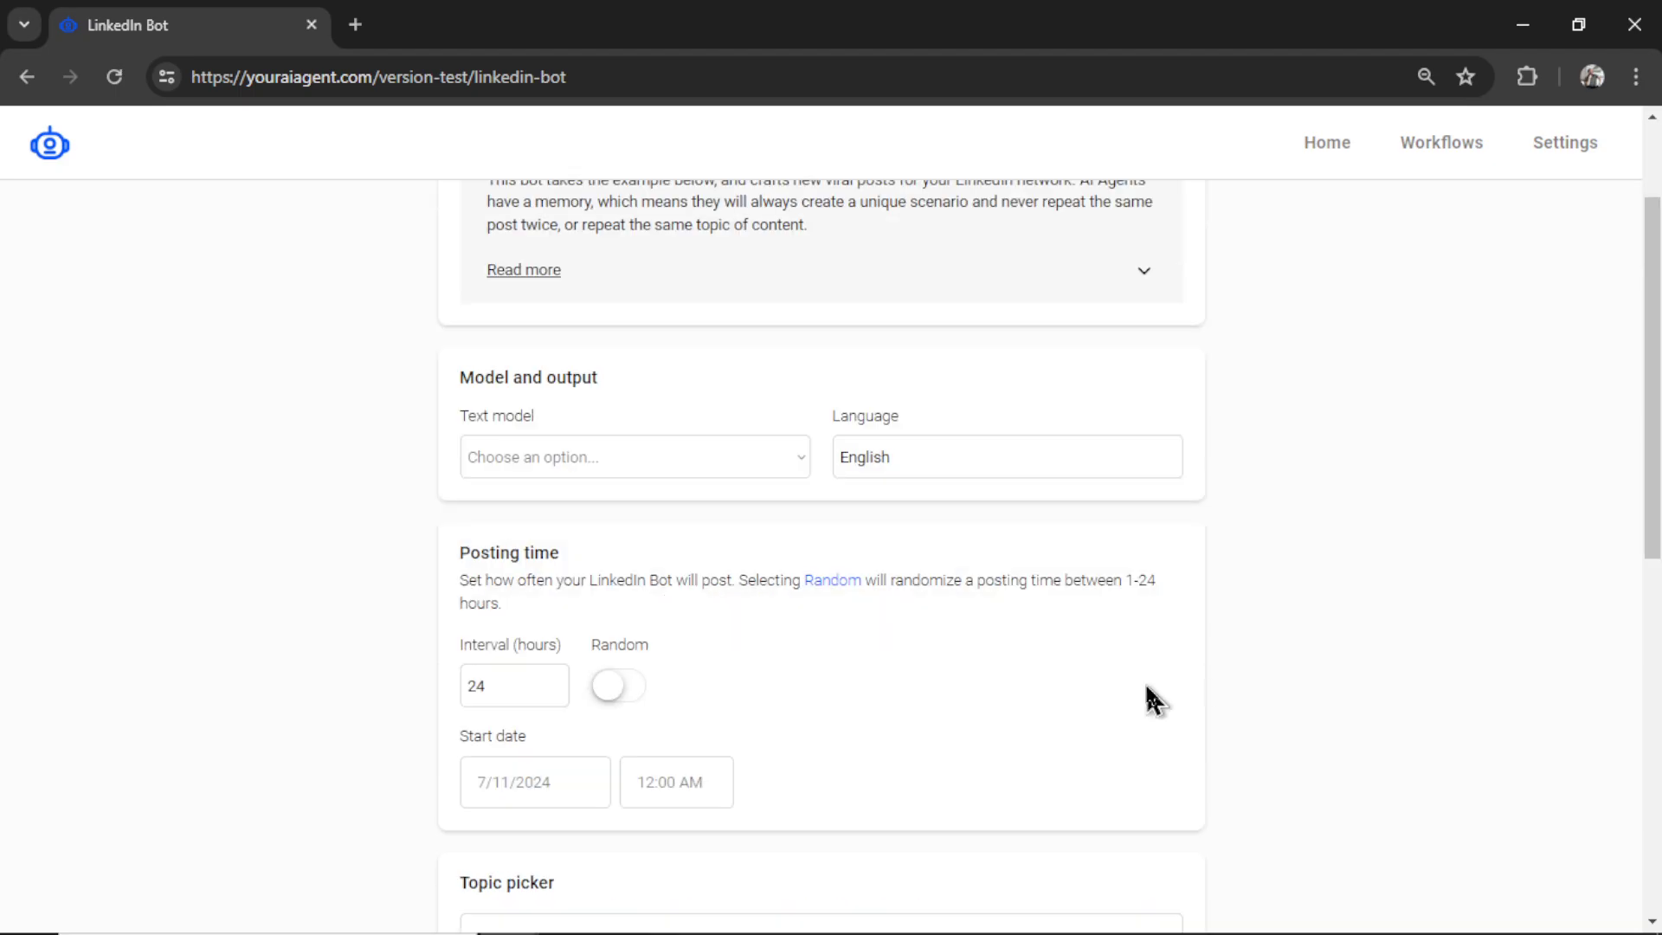
left_click(724, 468)
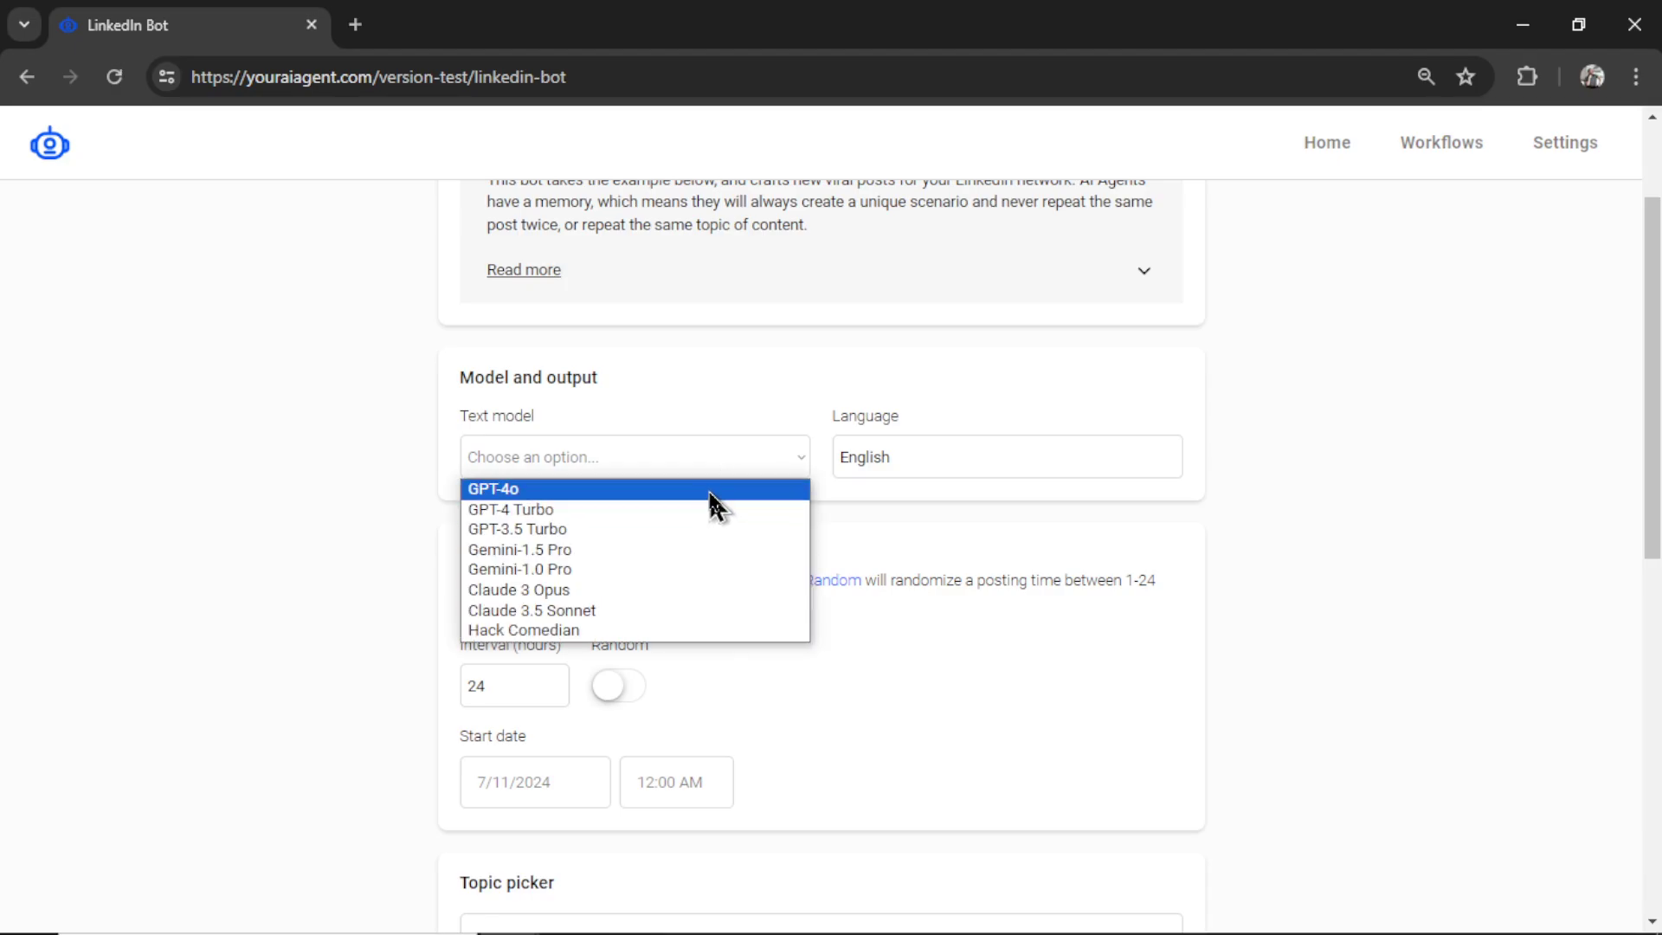
left_click(711, 490)
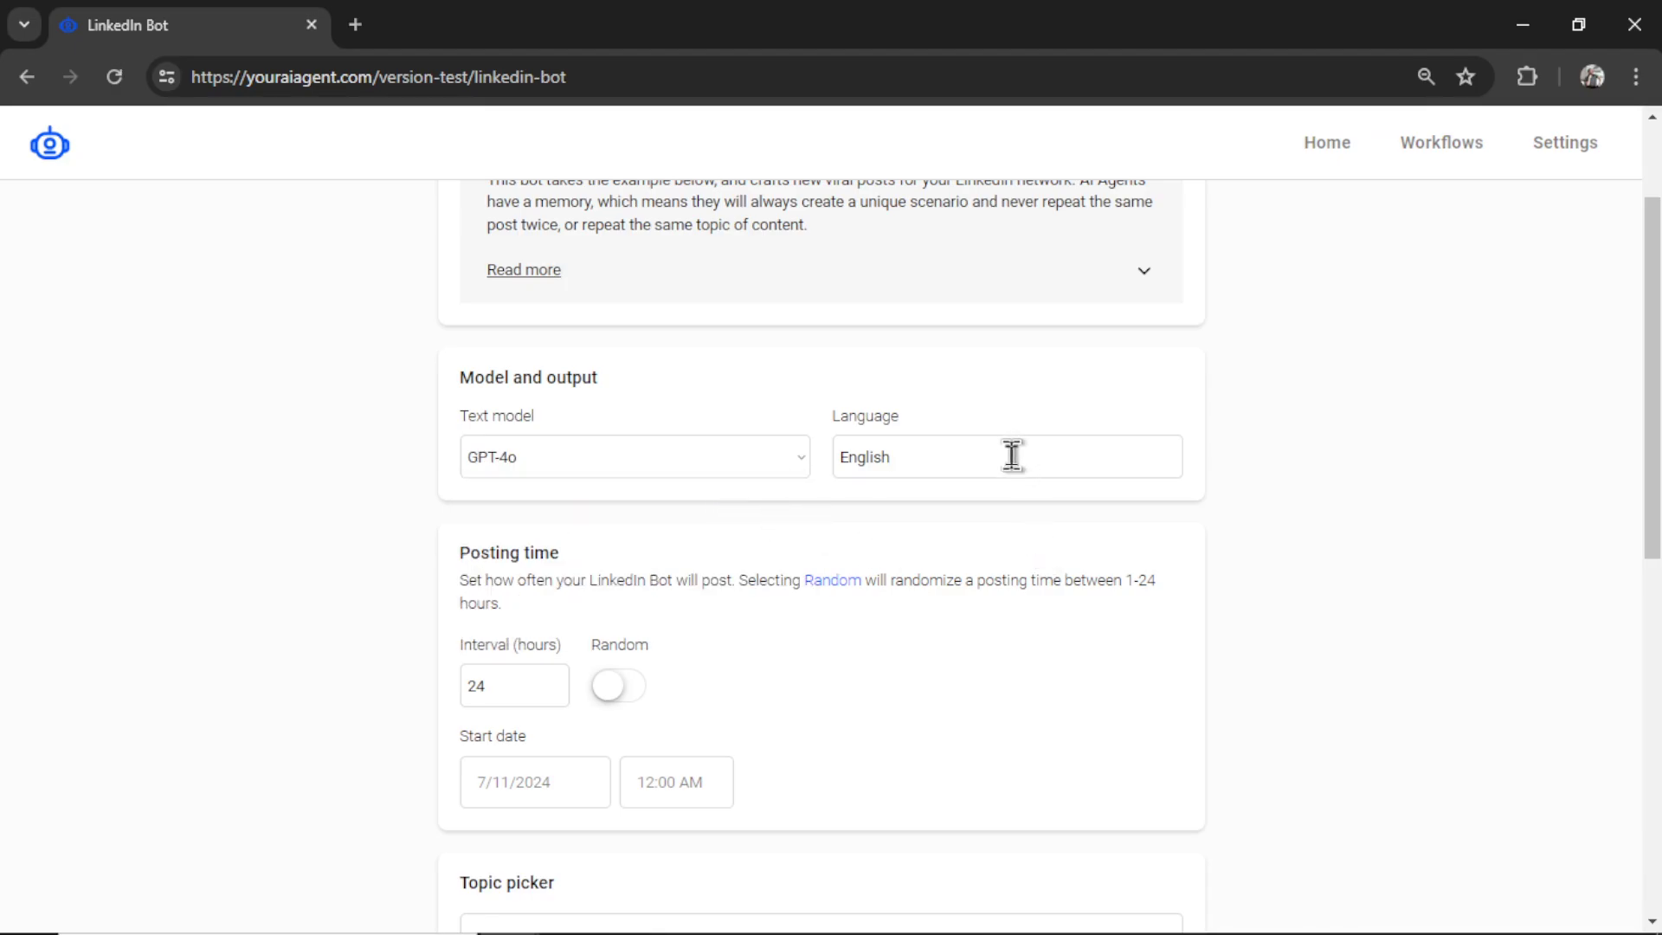
scroll(1215, 567, "down", 2)
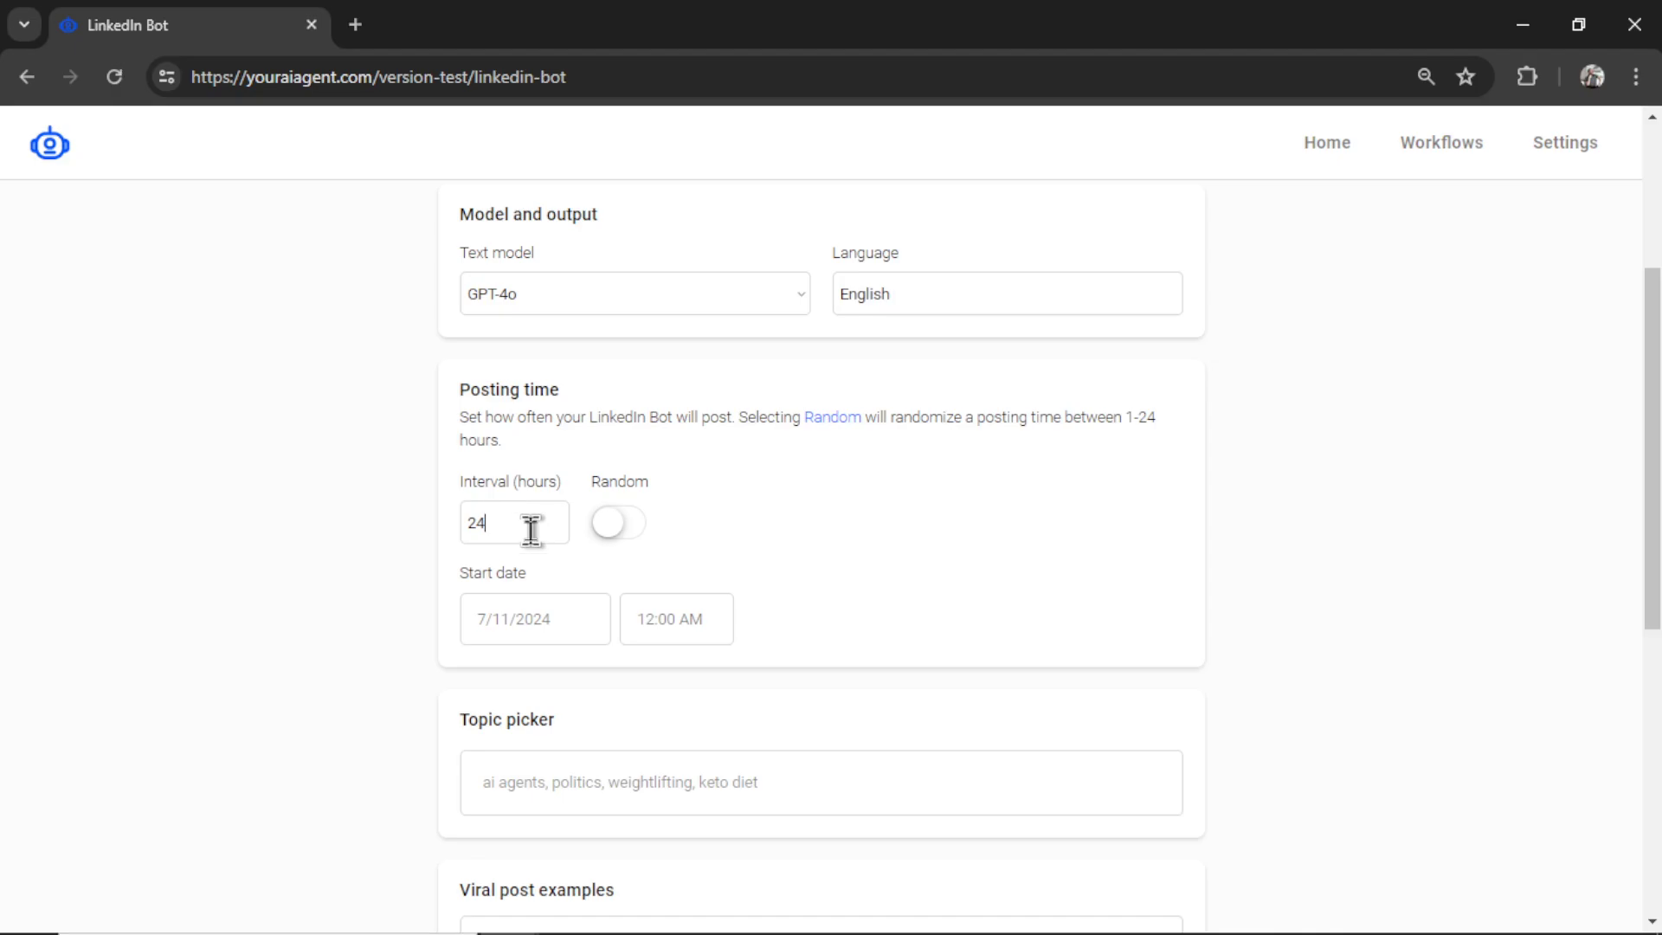
left_click(629, 545)
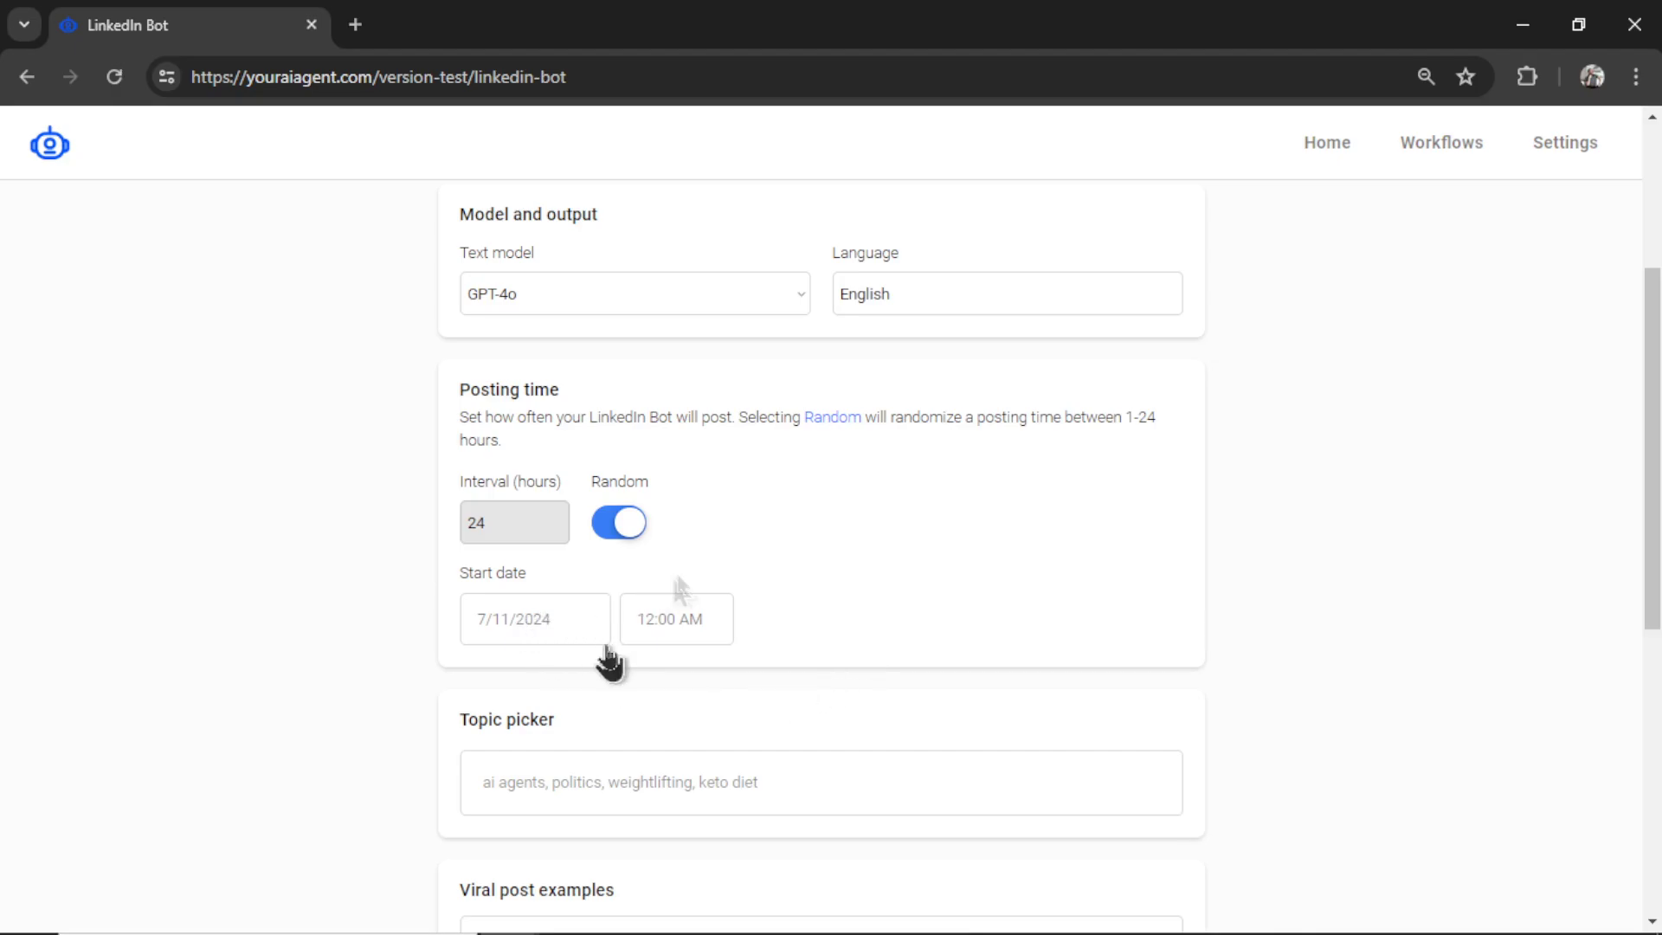
left_click(619, 528)
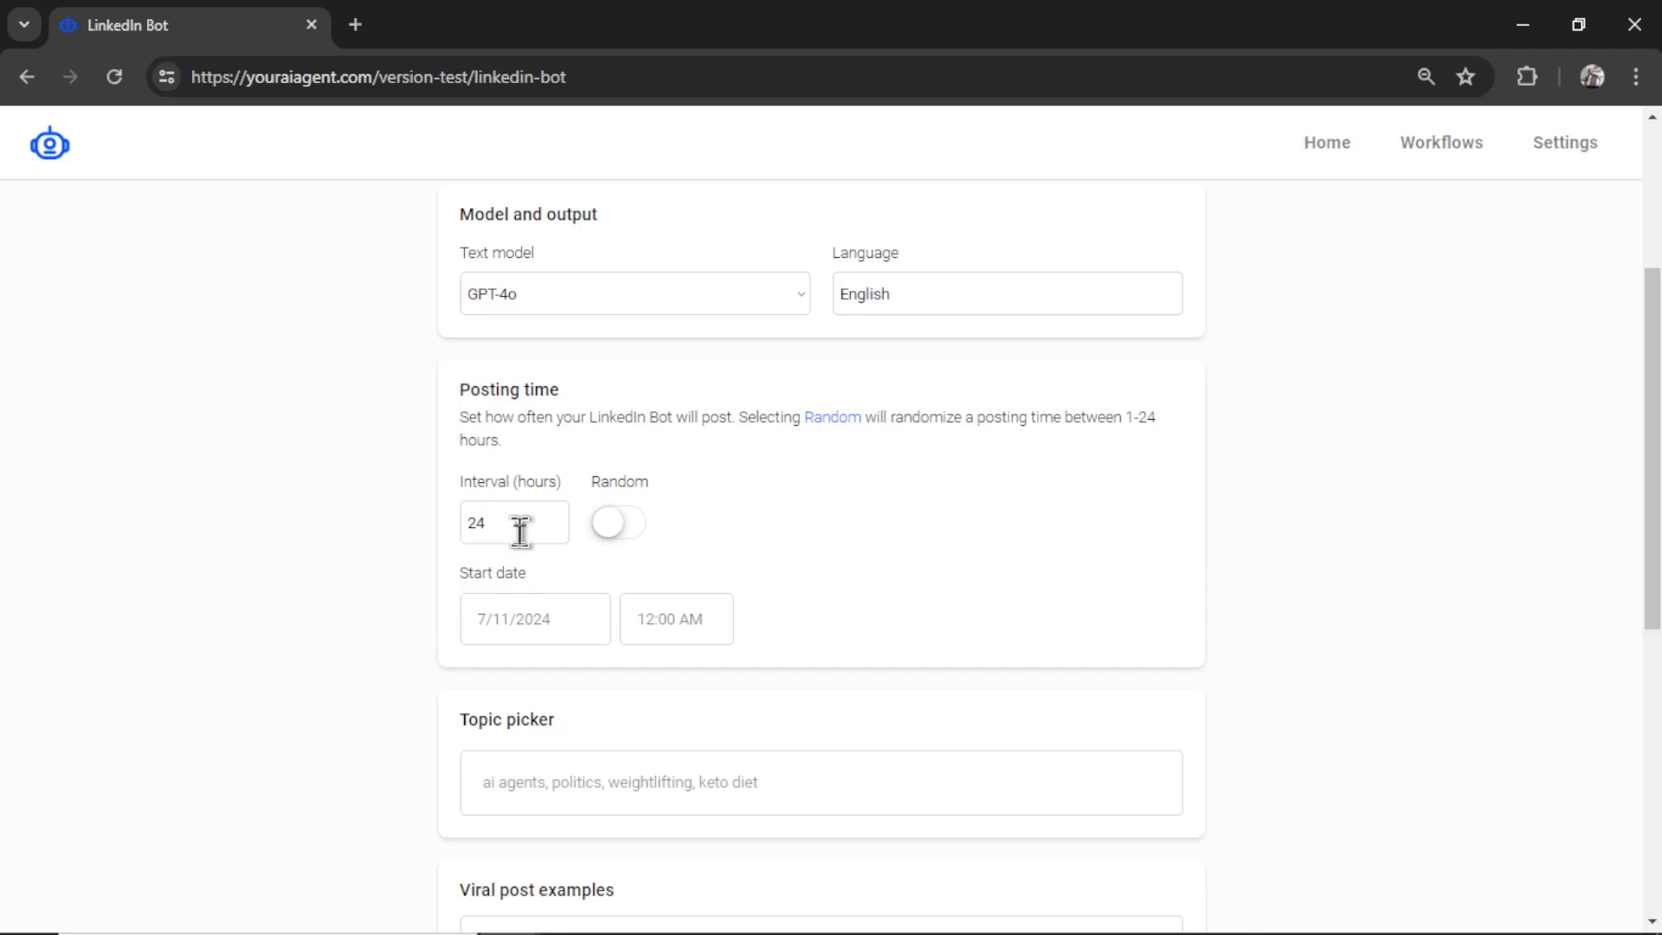
- Set the posting schedule to start 7/11/2024 at 4:00 PM
left_click(519, 637)
left_click(668, 391)
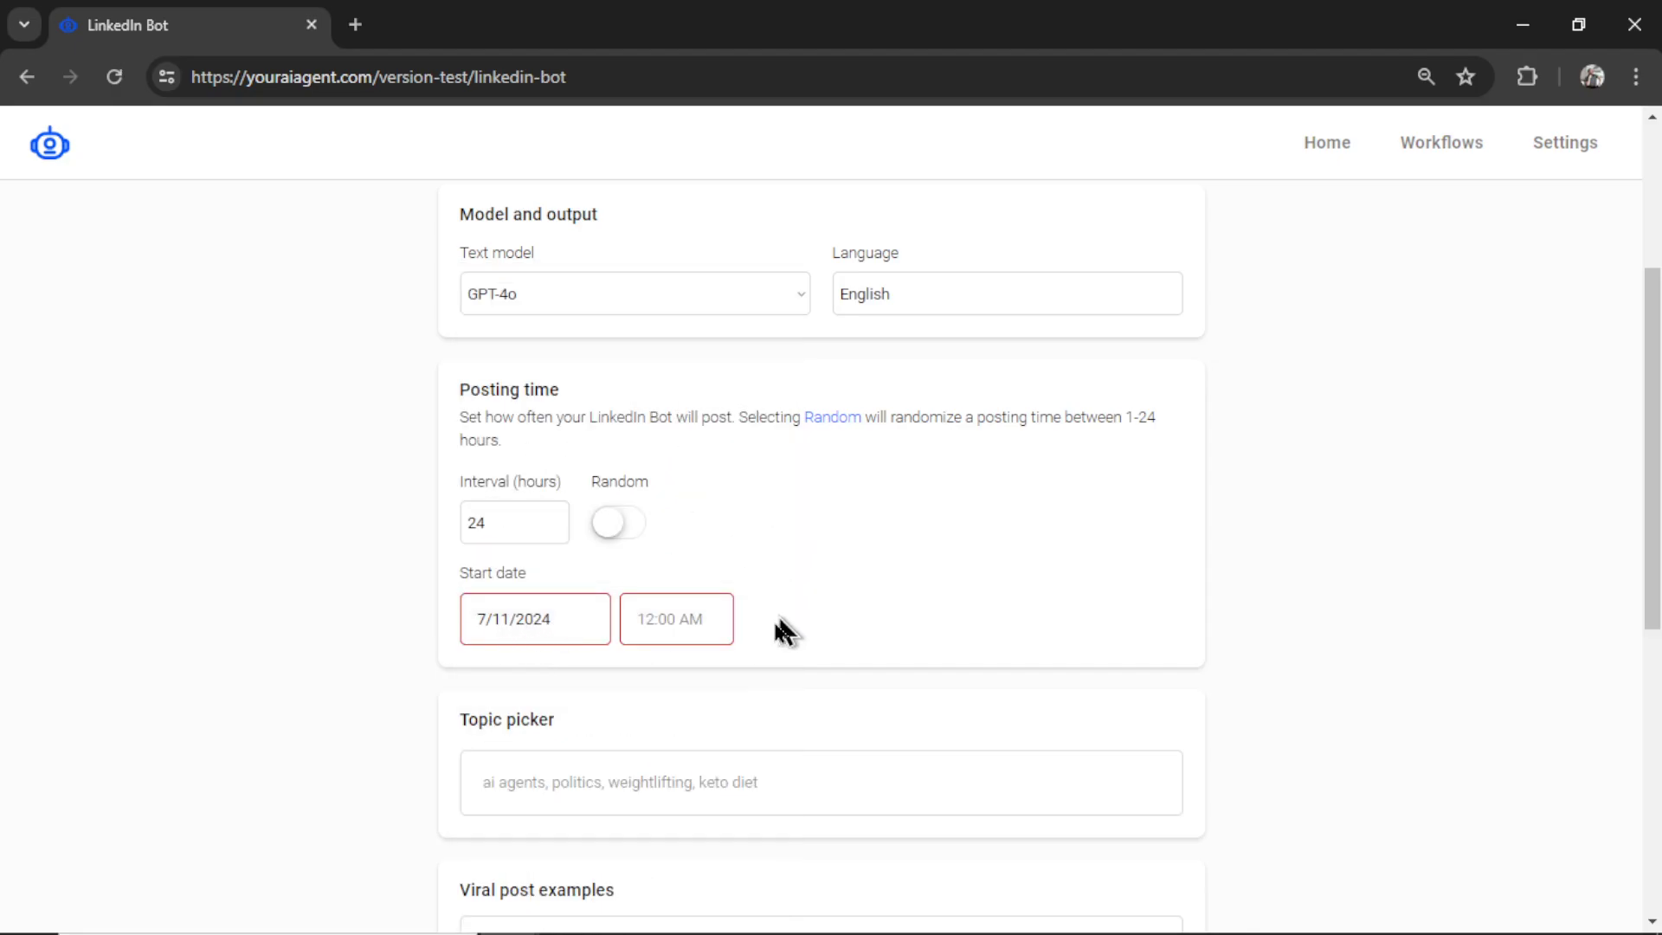
left_click(718, 625)
left_click(621, 372)
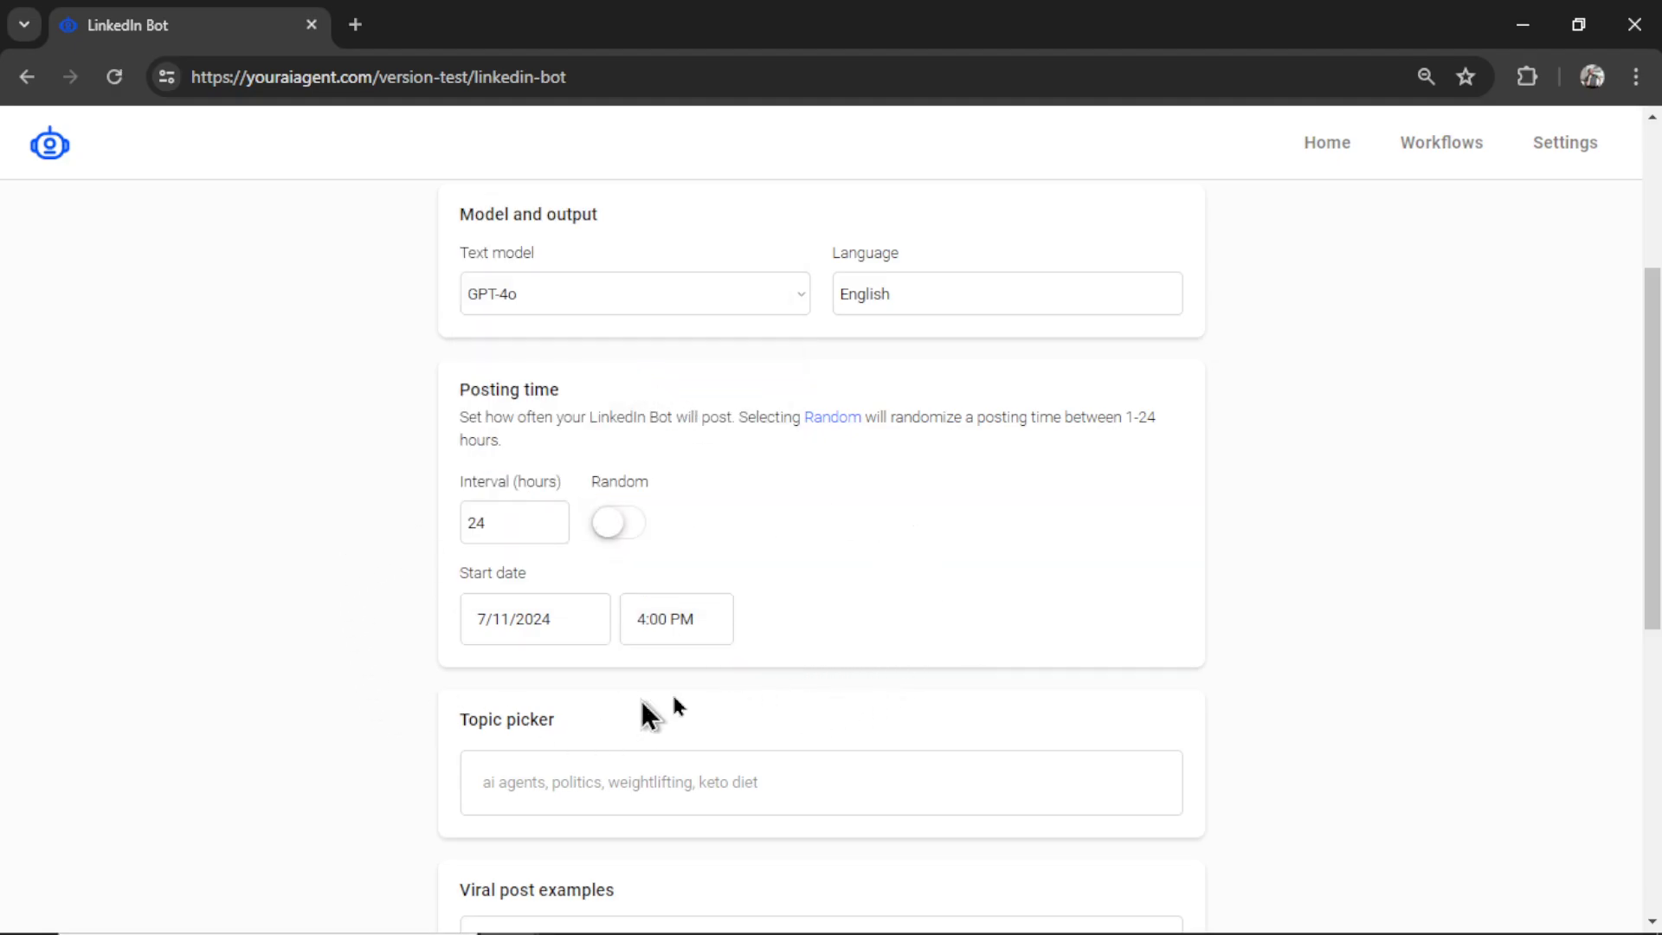
- Add powerlifting, bodybuilding, diet tracking and meal planning as topics
scroll(779, 684, "down", 5)
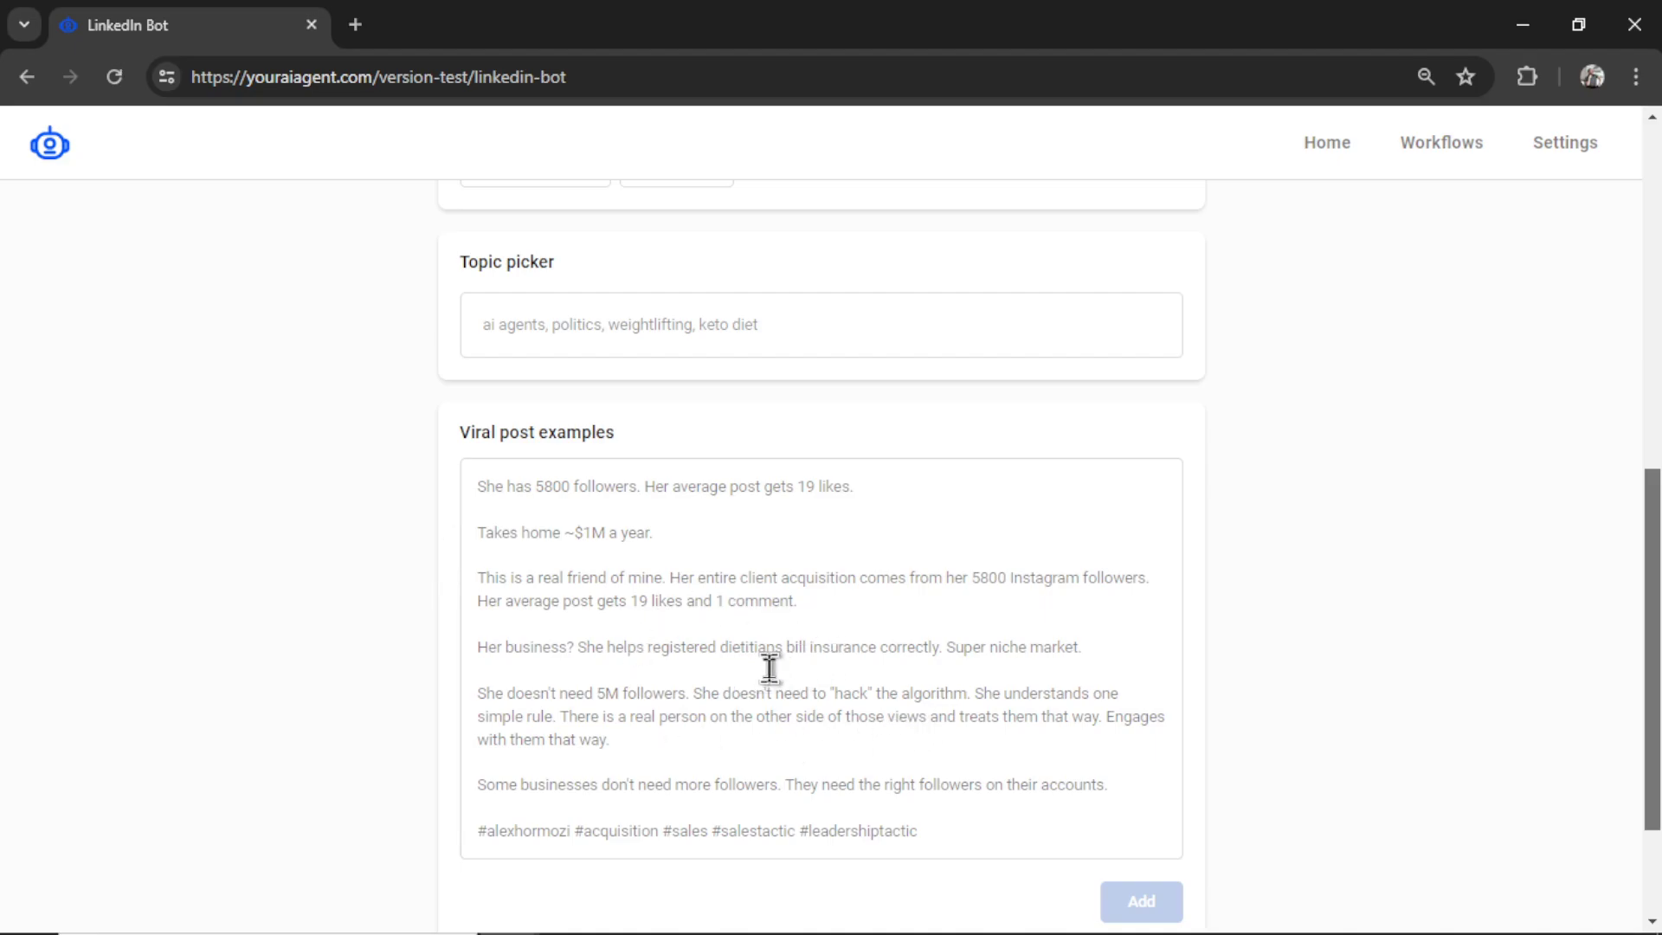
left_click(834, 334)
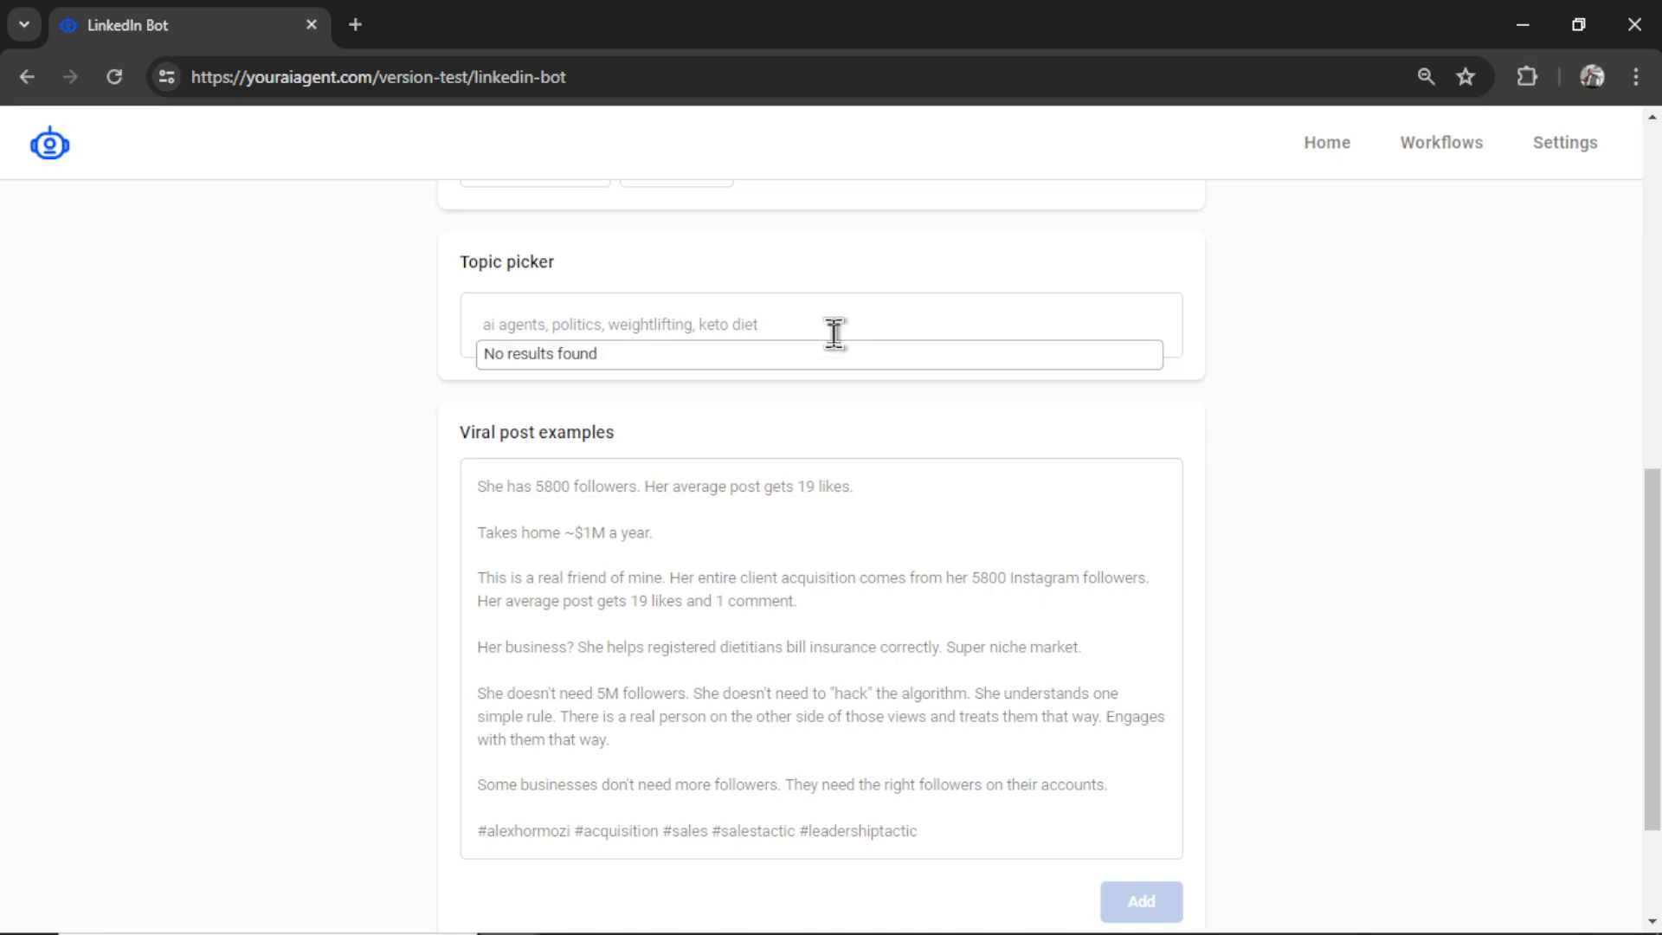
type("powerlifting")
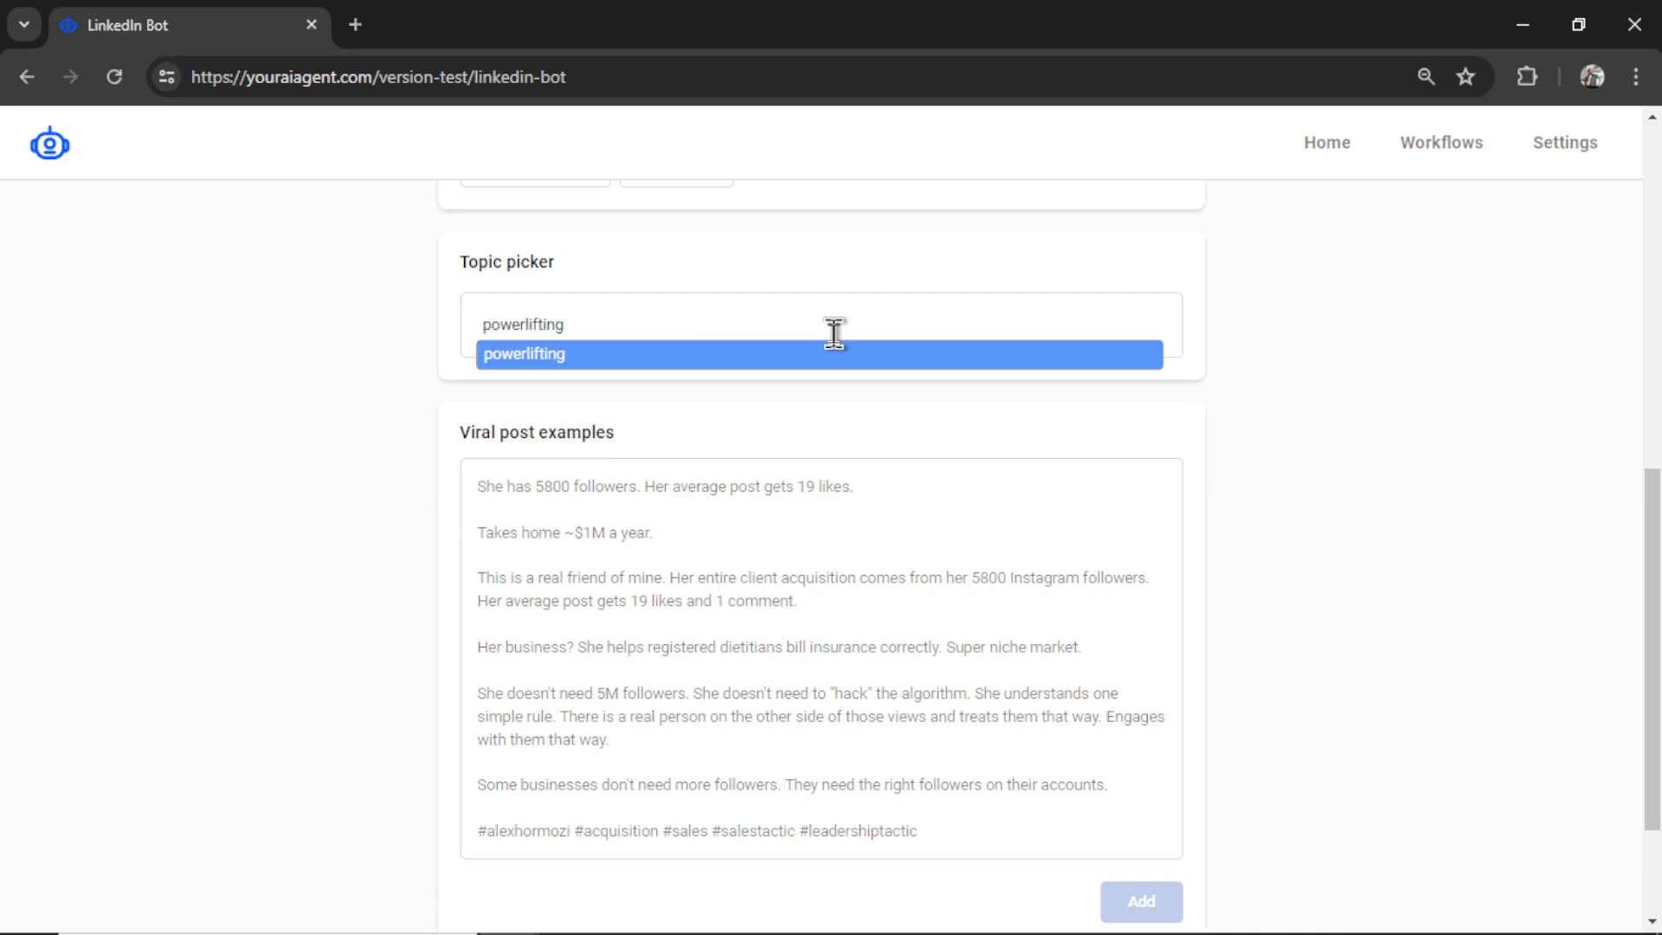
key("Return")
type("bodybuilding")
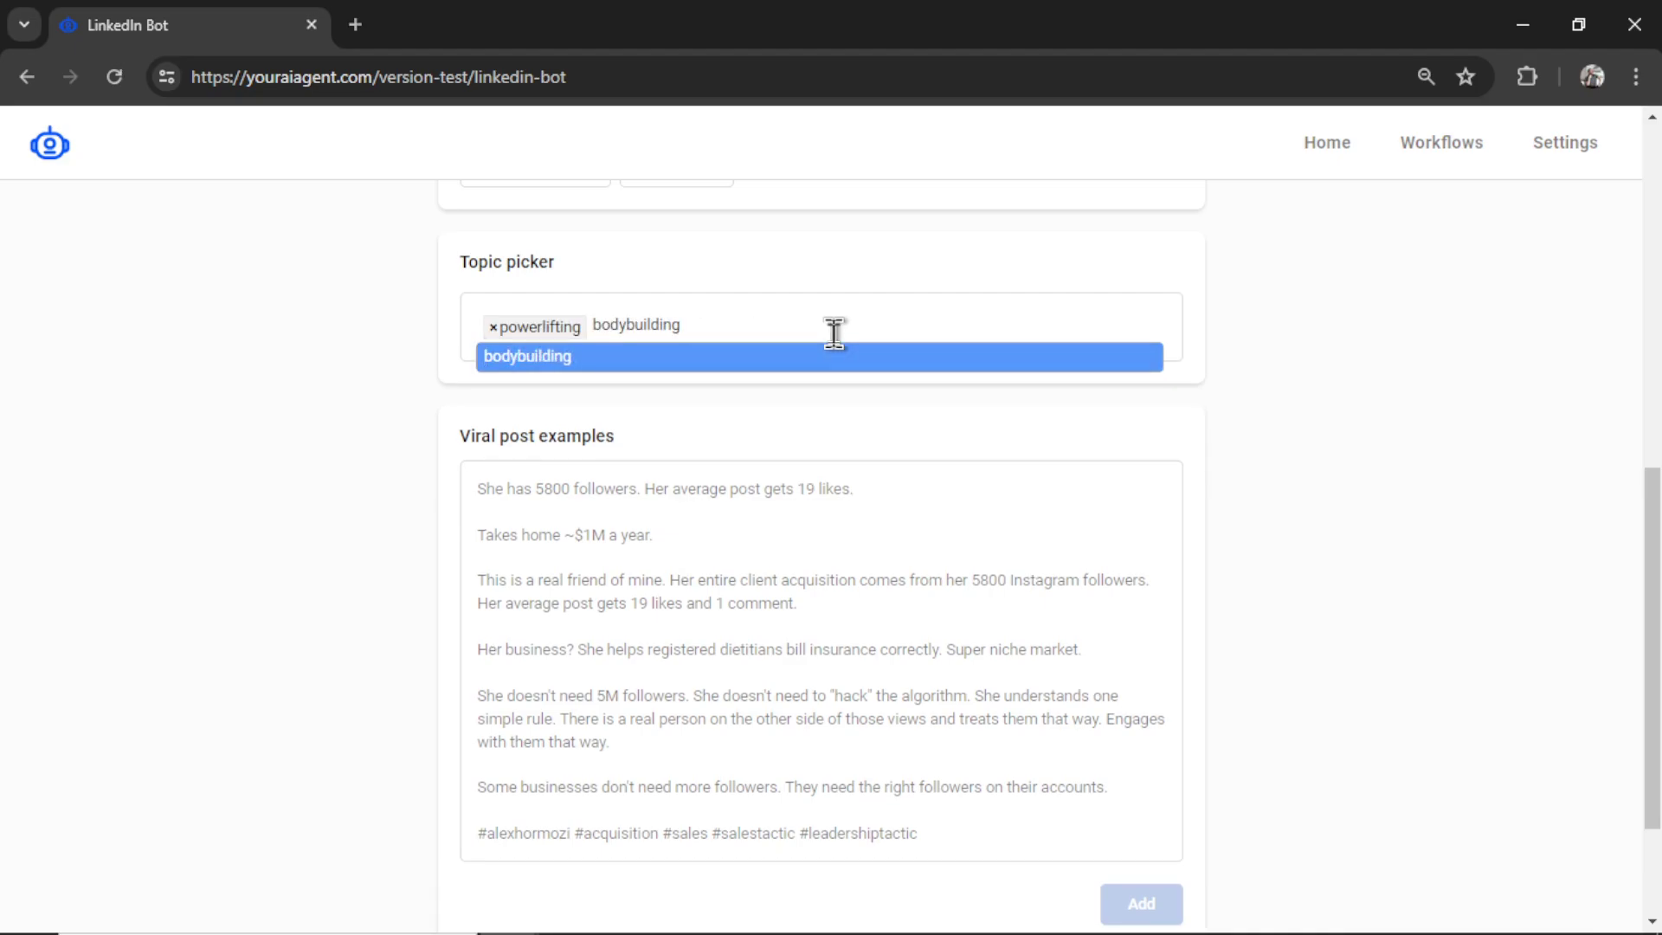
key("Return")
type("diet tracking")
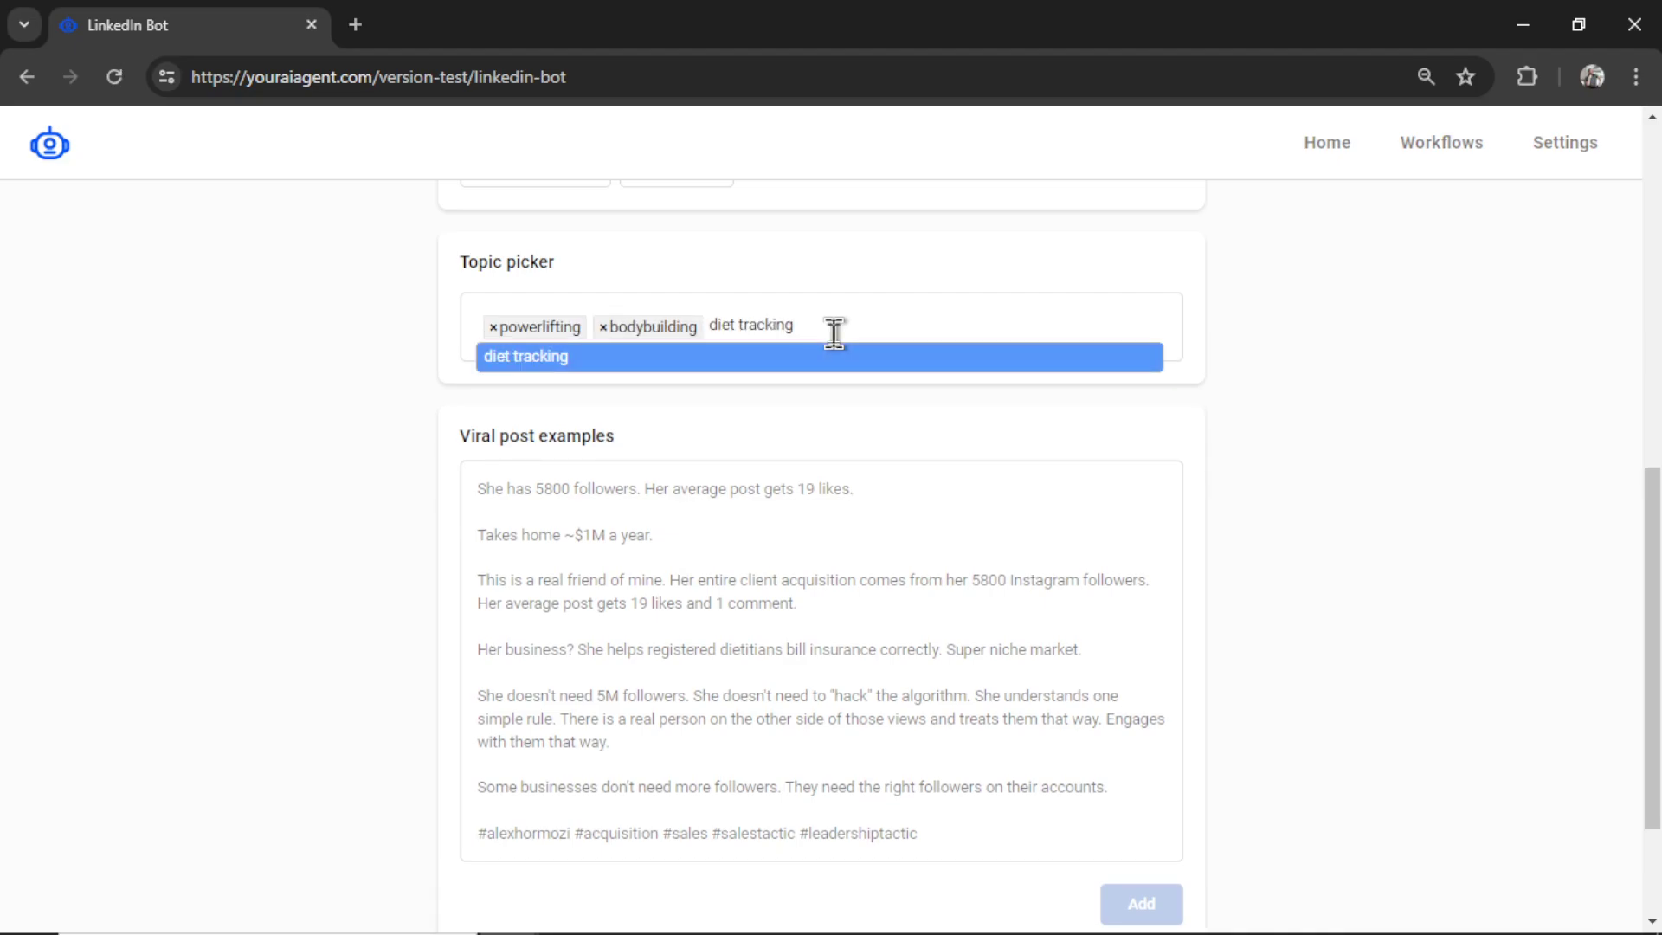
key("Return")
type("meal planning")
key("Return")
- Add weightloss, running, sprinting and personal training as topic tags
type("weightloss")
key("Return")
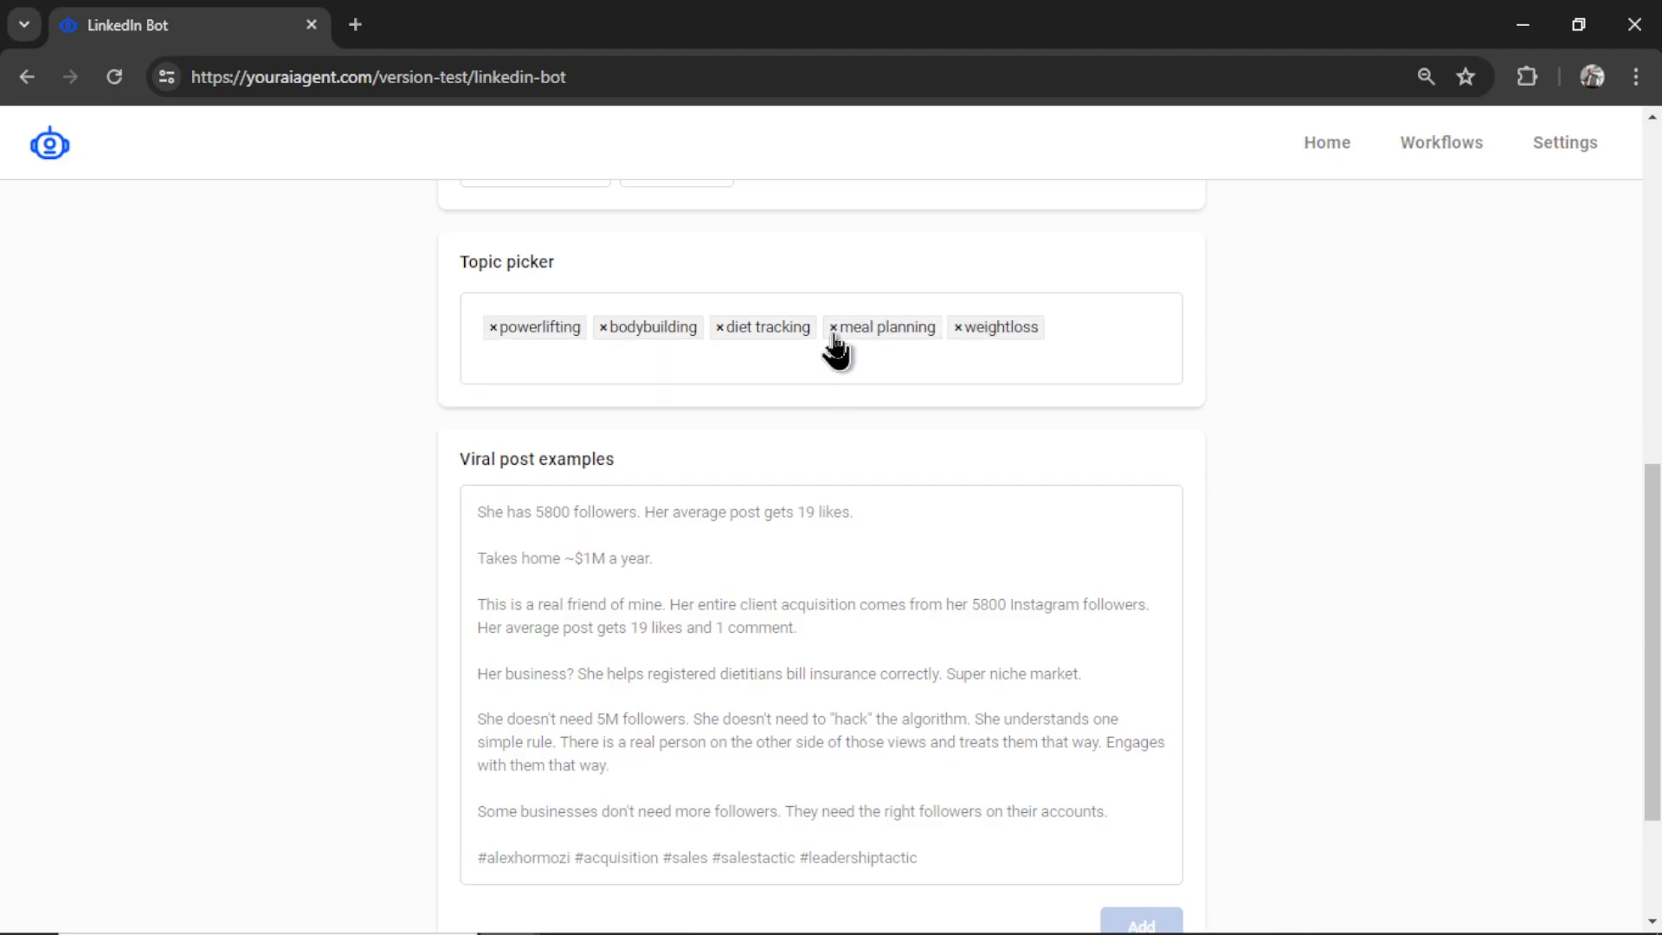
type("running")
key("Return")
type("sprinting")
key("Return")
type("personal training")
key("Return")
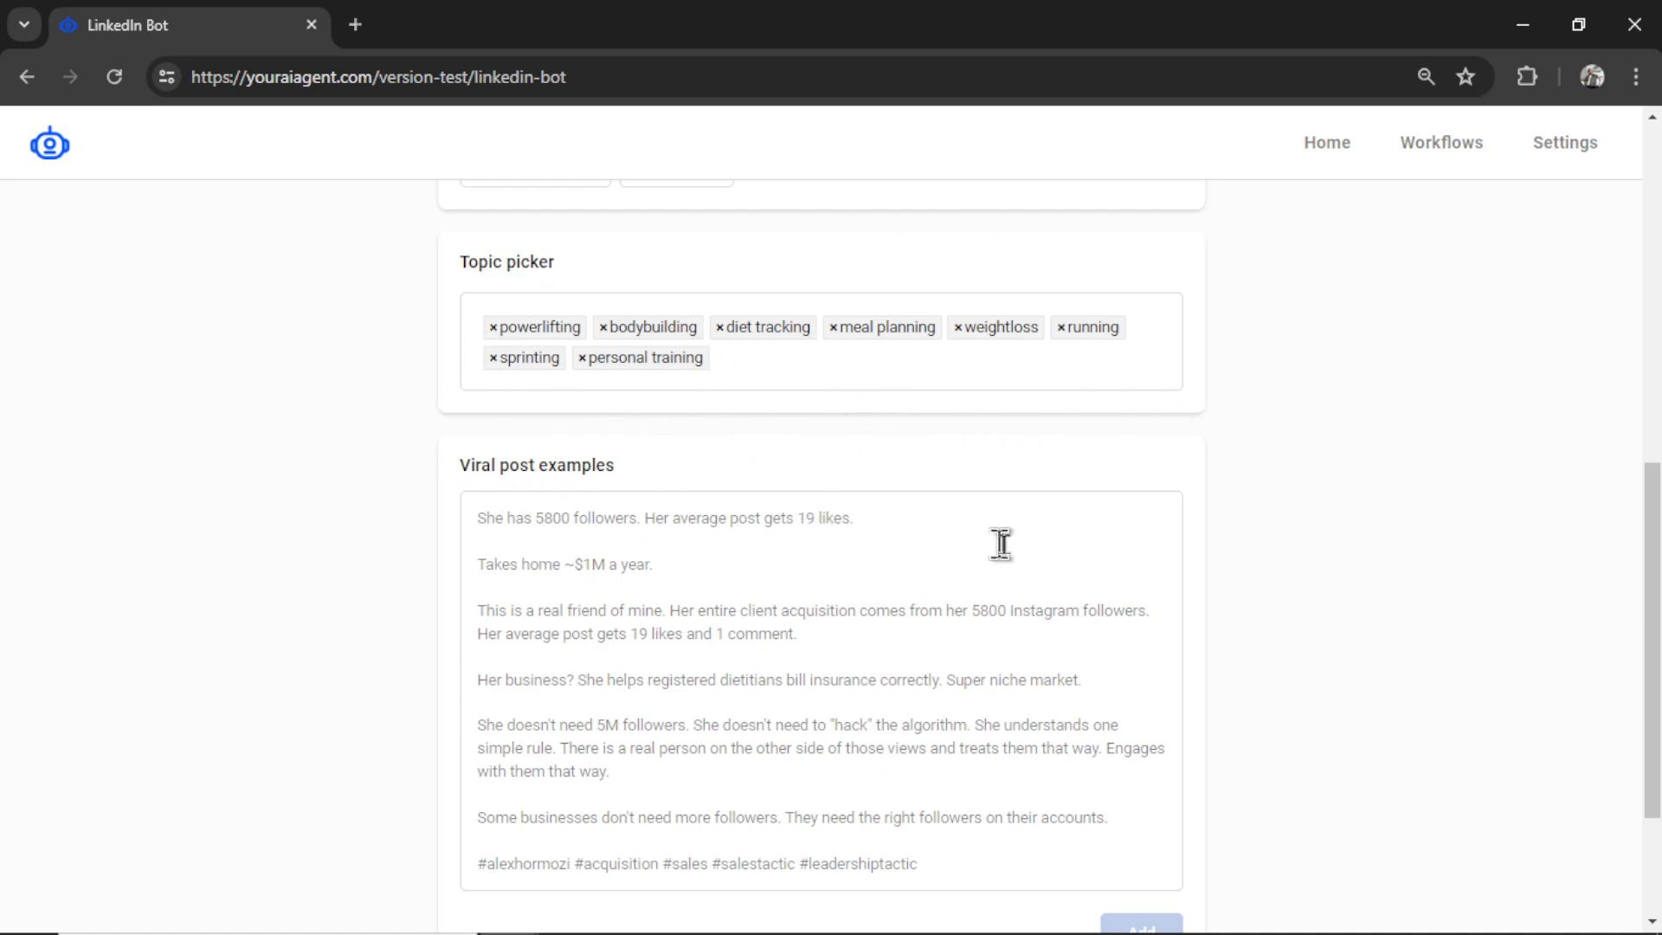
scroll(1126, 554, "down", 2)
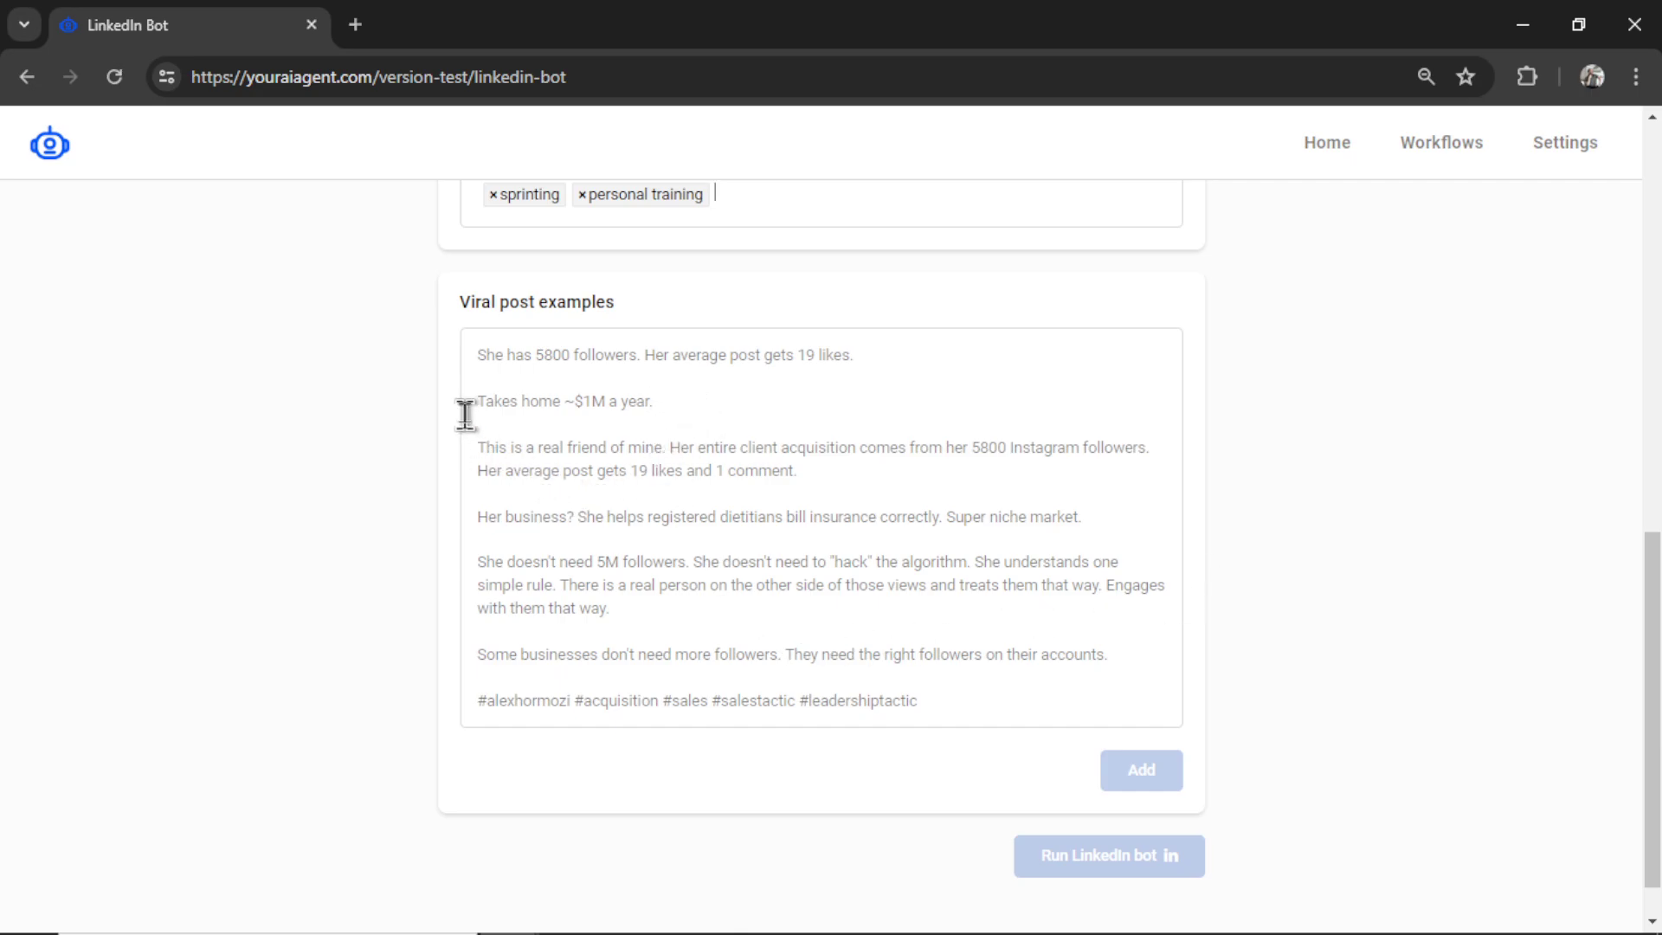
- Expand the 'Small life hack' LinkedIn post and copy its full text
left_click(935, 498)
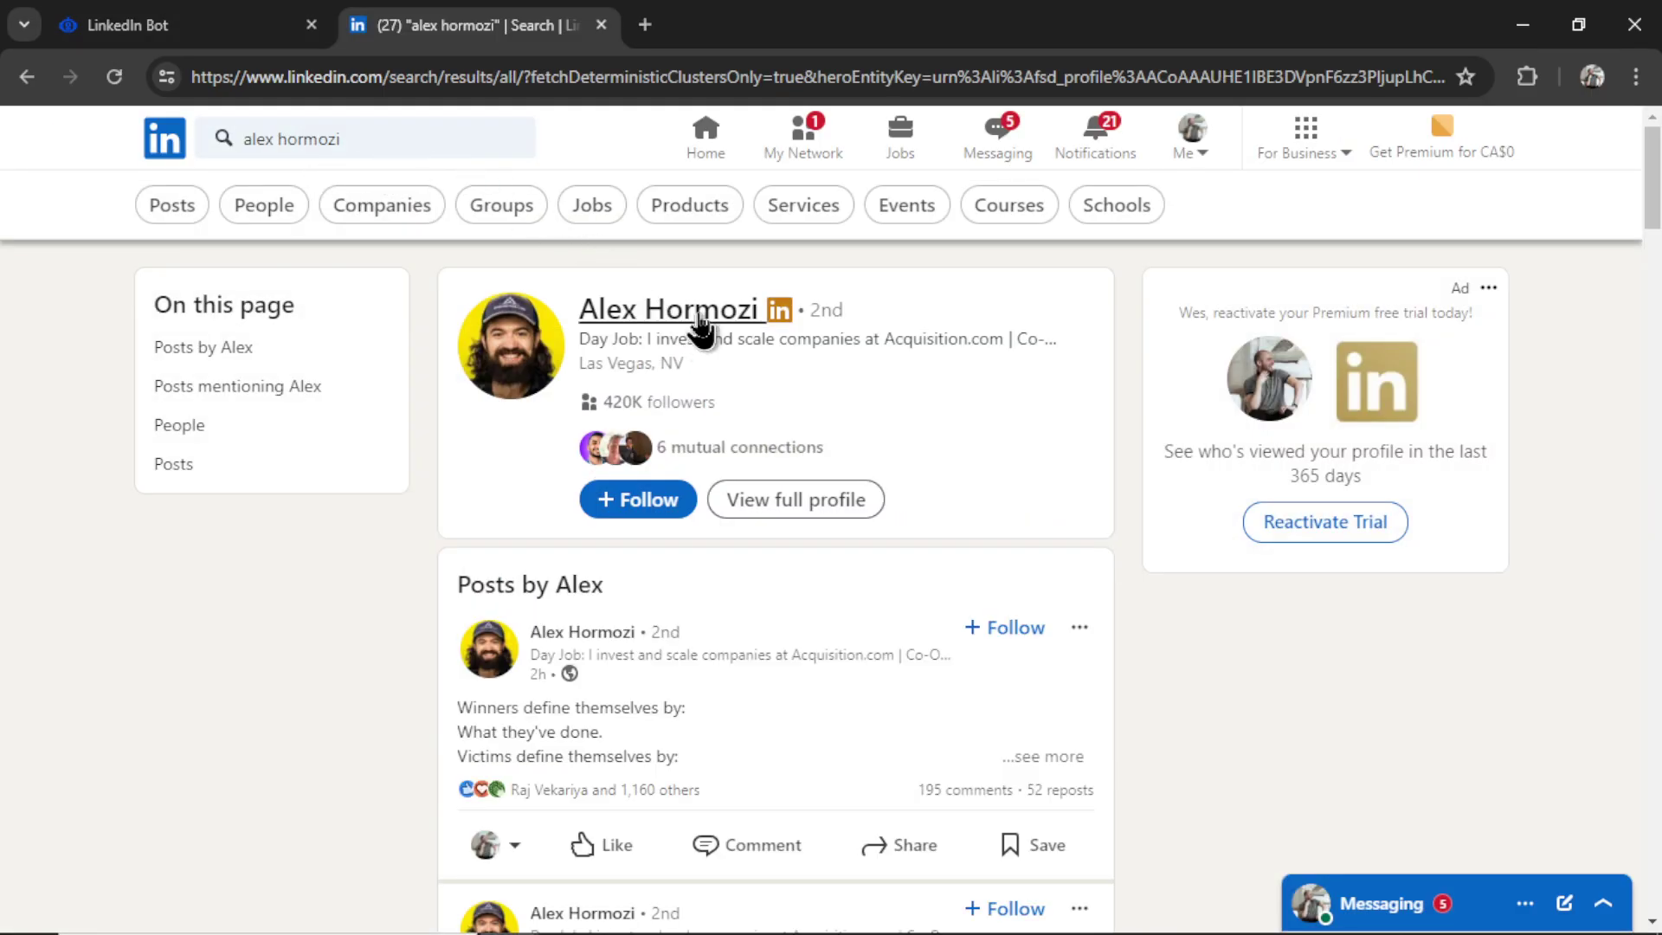
scroll(1077, 619, "down", 2)
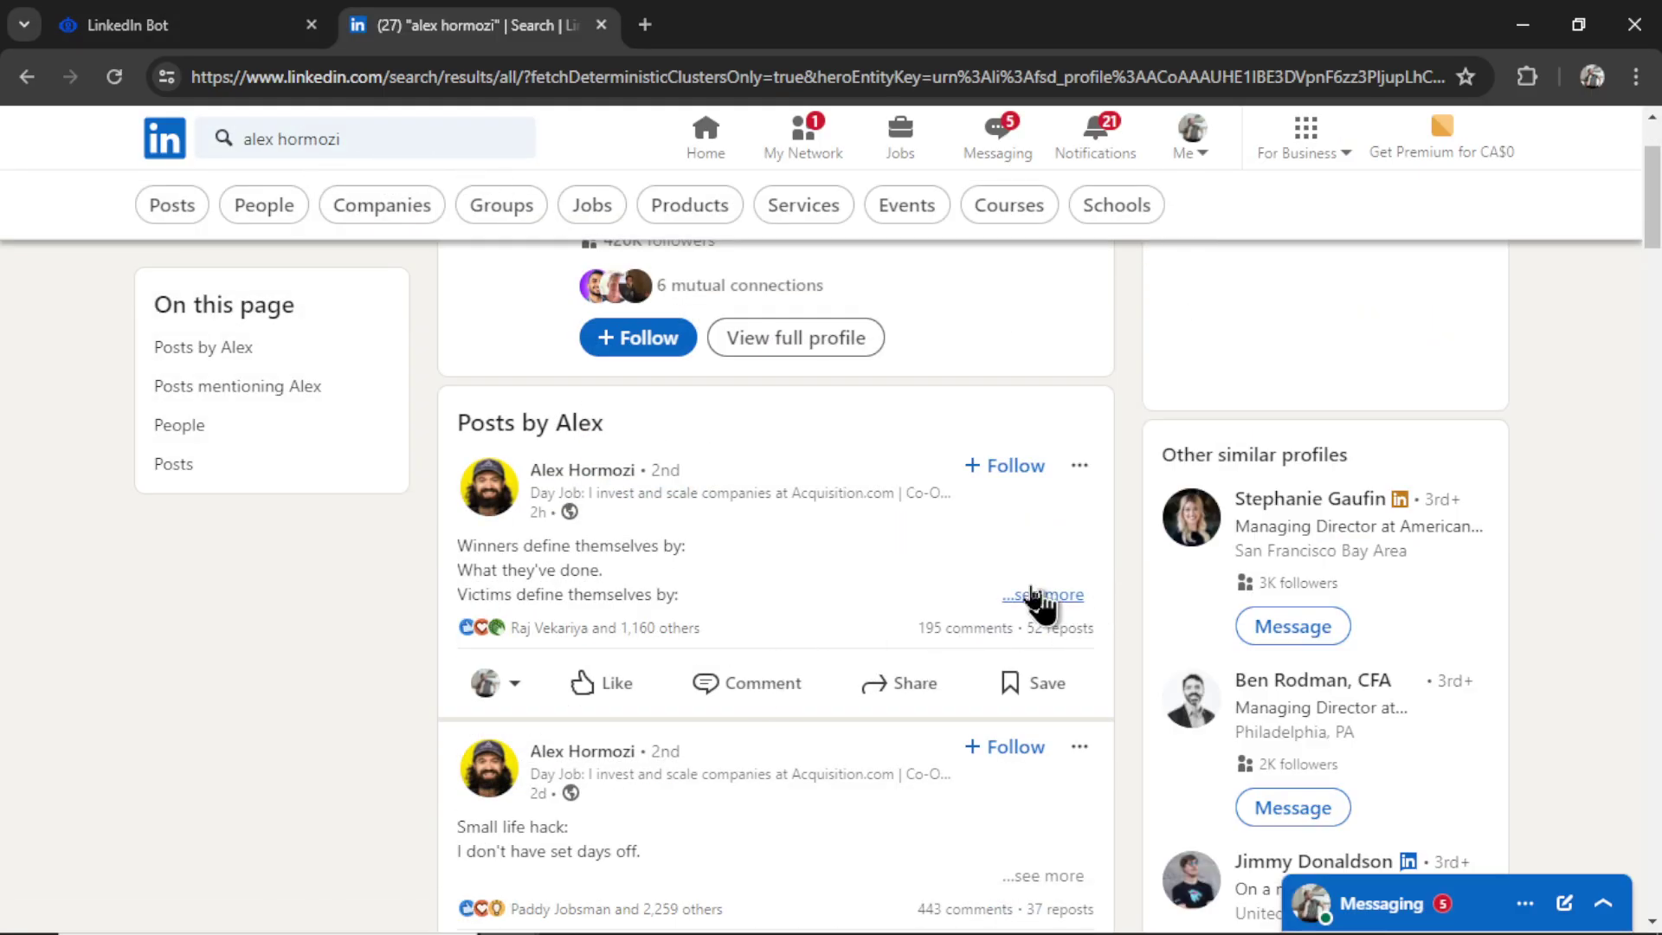
left_click(1030, 595)
scroll(866, 574, "down", 4)
left_click(1051, 624)
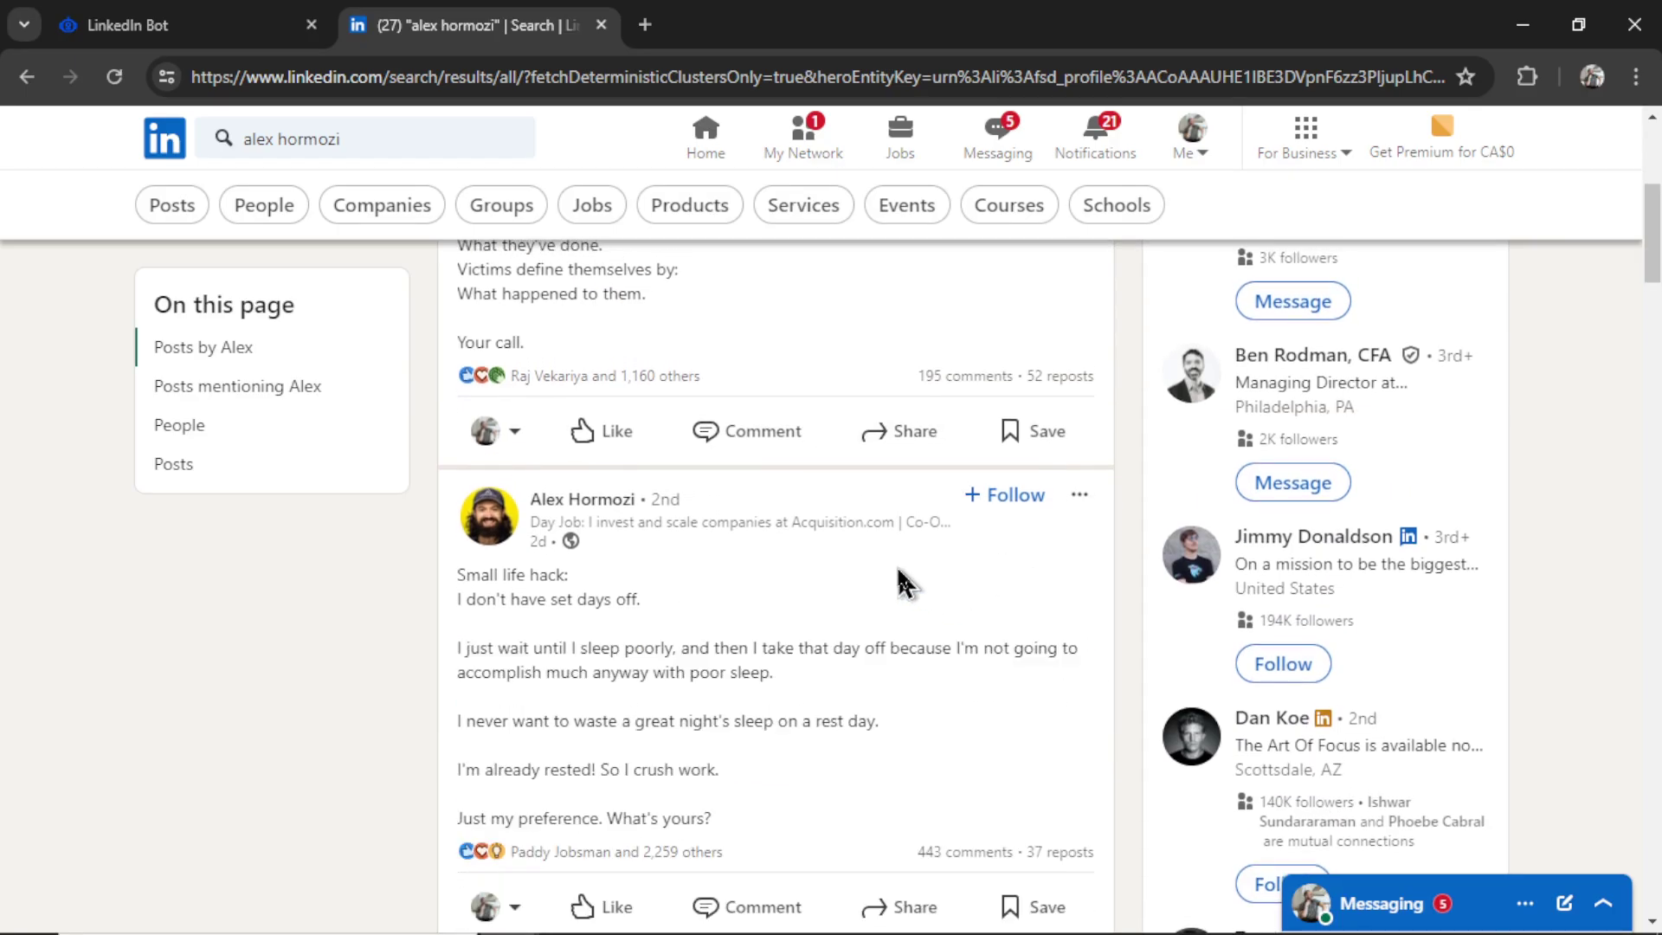
scroll(901, 580, "down", 1)
scroll(901, 580, "down", 1)
left_click_drag(718, 663, 449, 432)
key("ctrl+c")
- Paste the 'Small life hack' post into Viral post examples and save it as #1
left_click(217, 24)
left_click(687, 508)
key("ctrl+v")
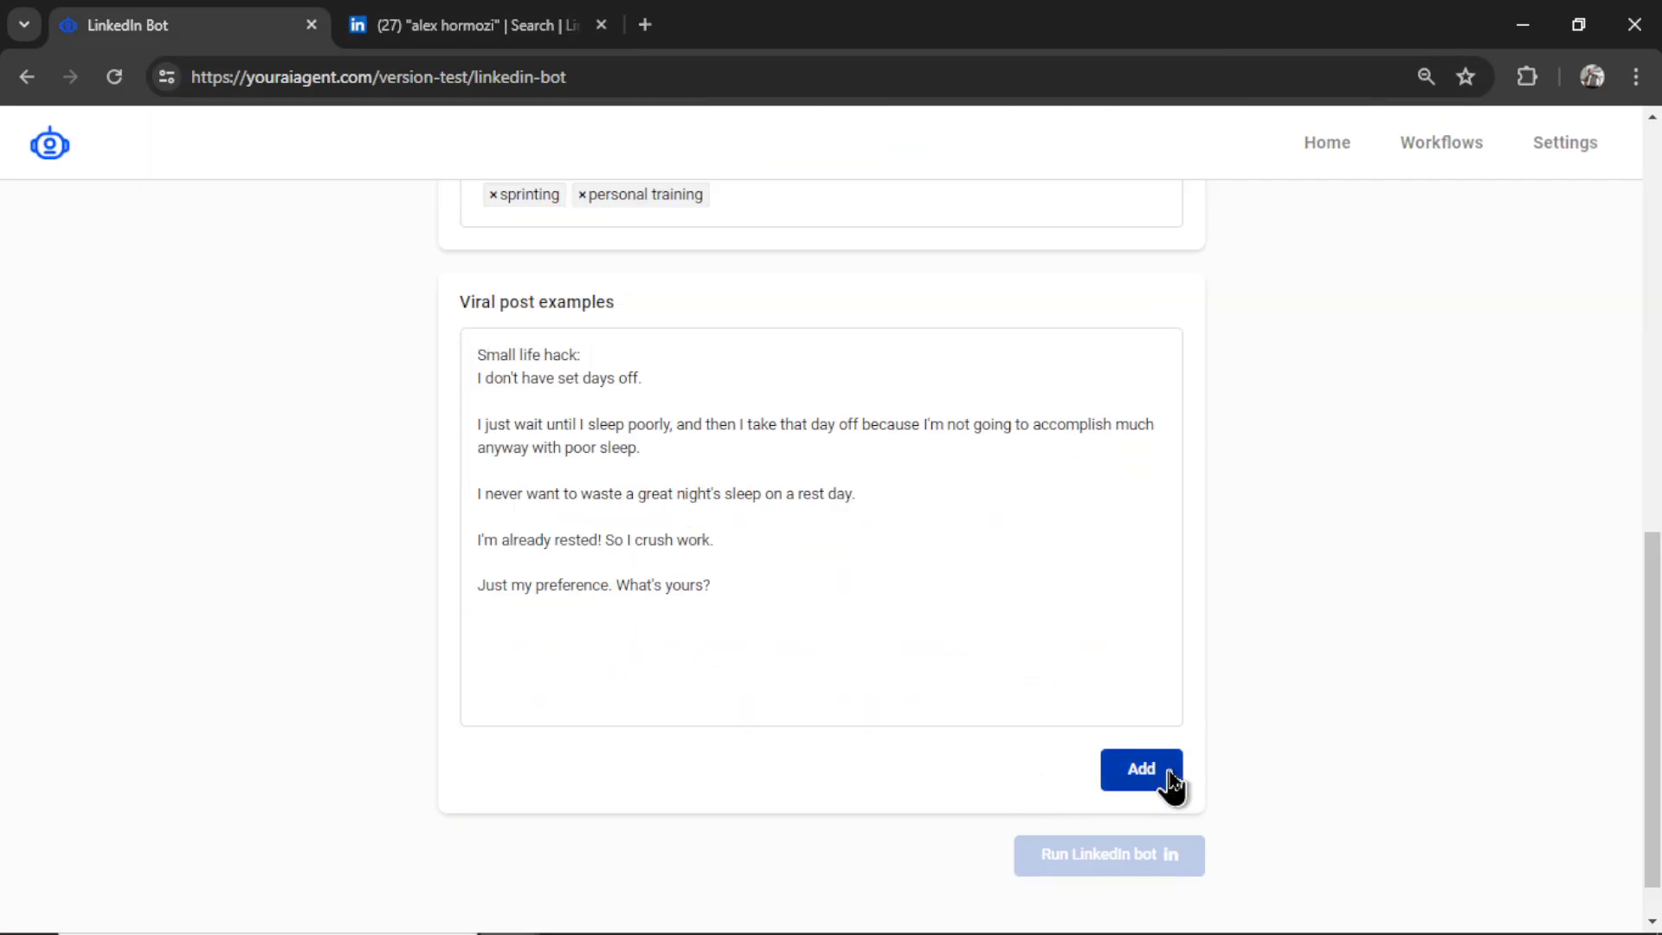
left_click(1170, 779)
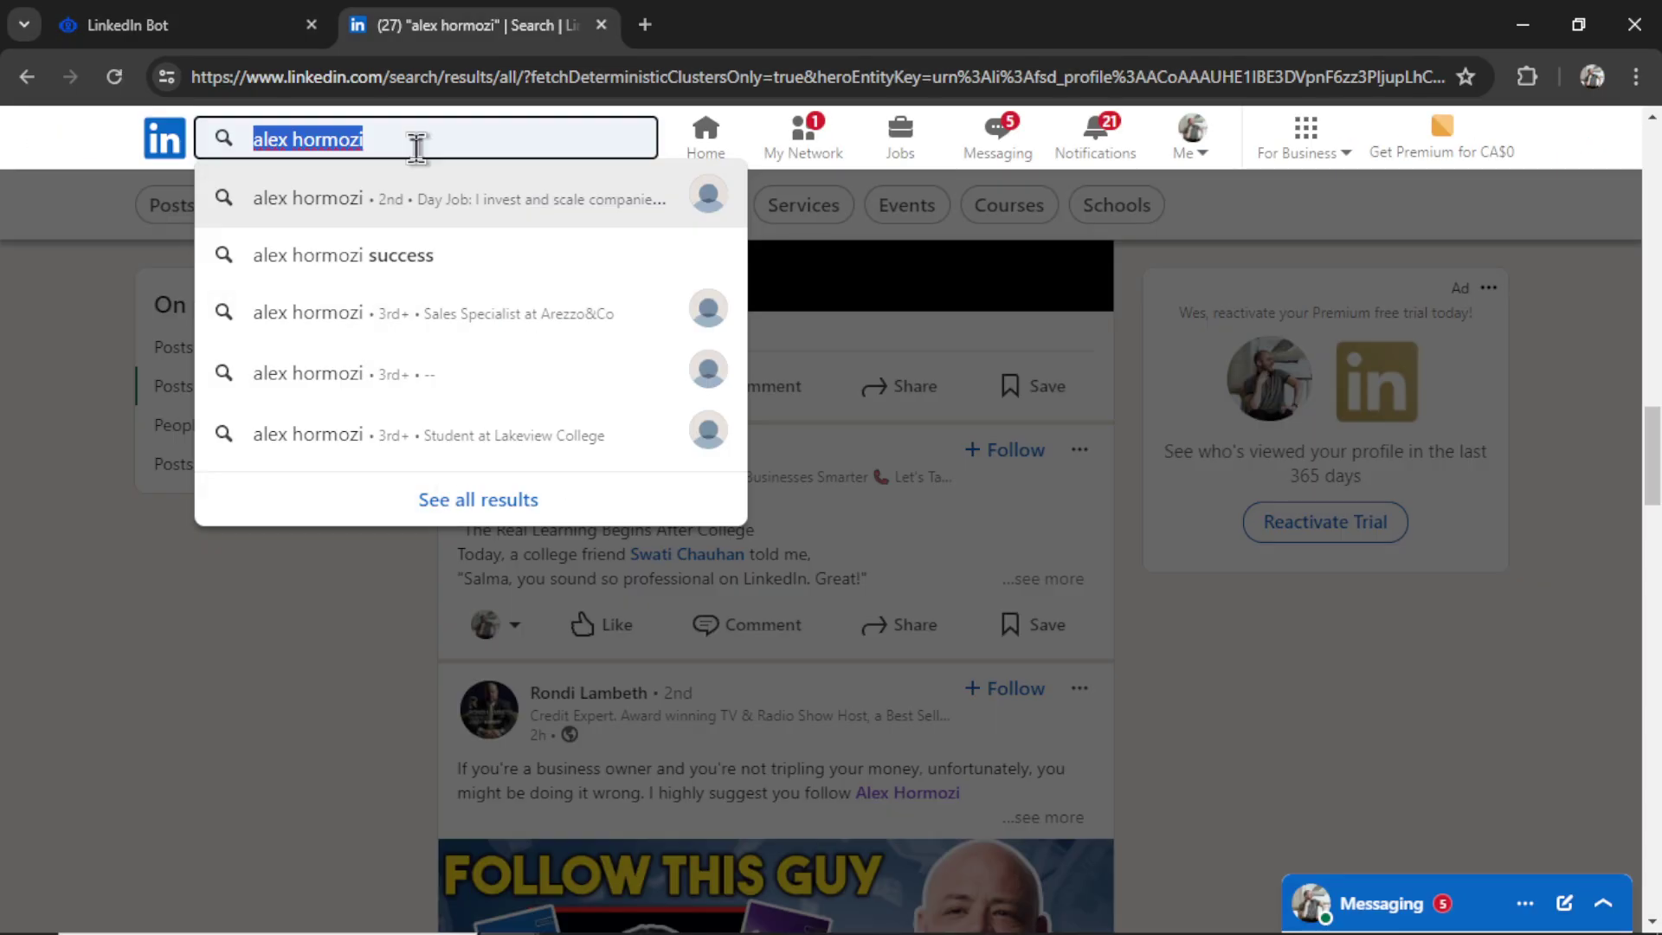
- Search LinkedIn for the second creator and select his 'This past year' post text
type("no")
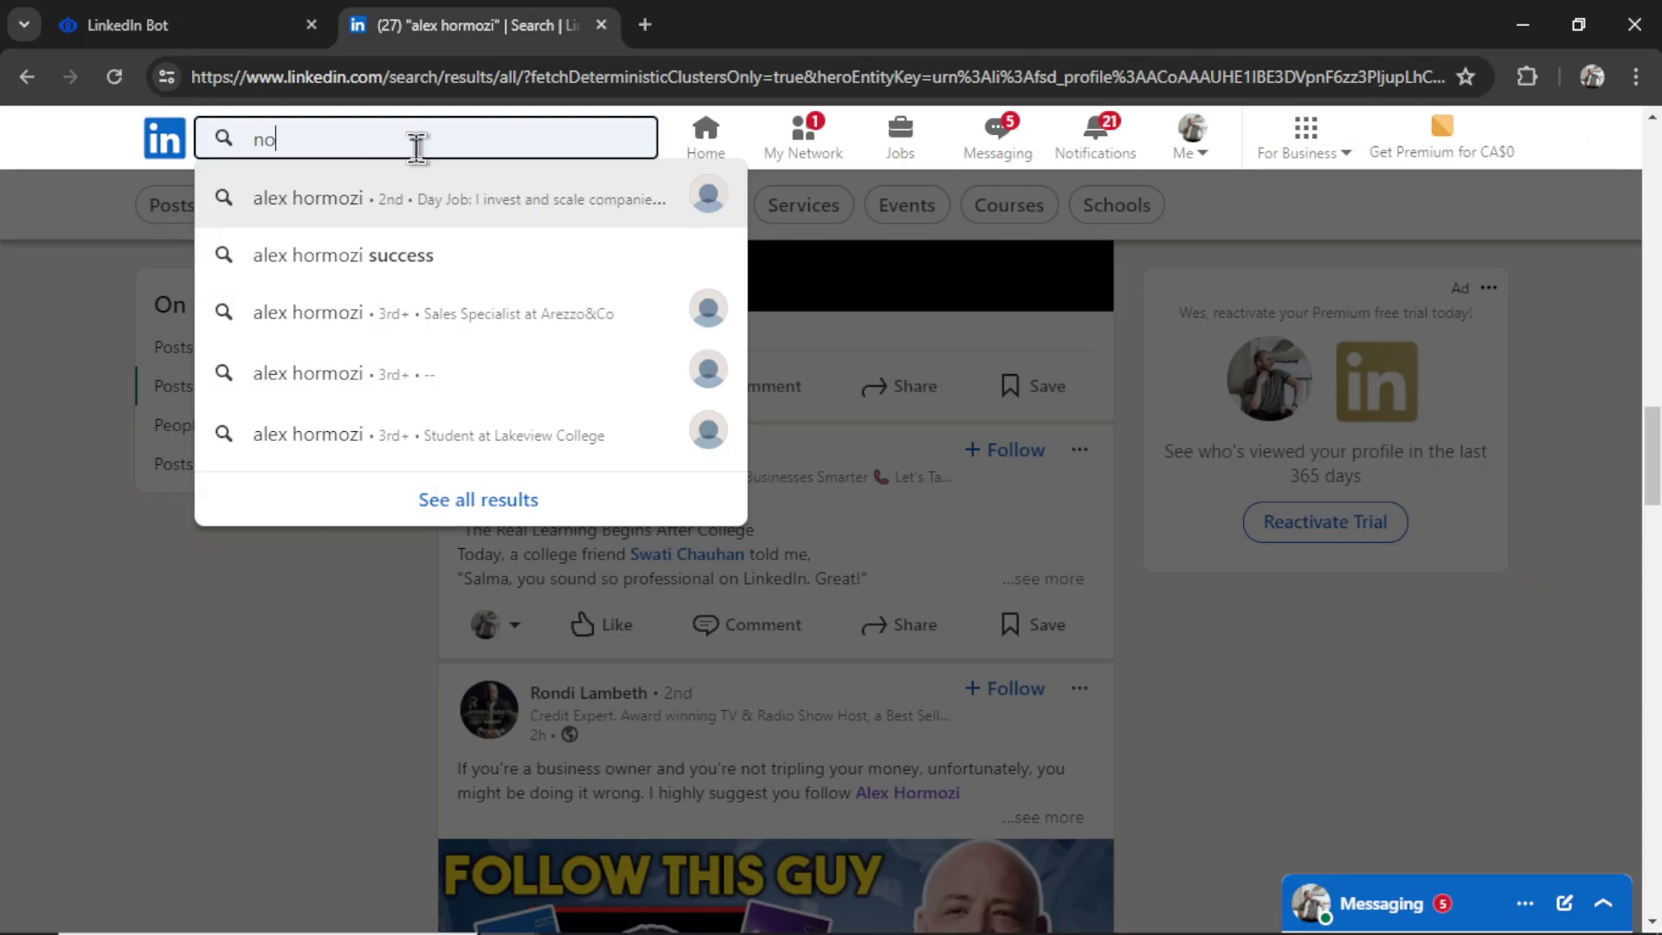
type("ah kagan")
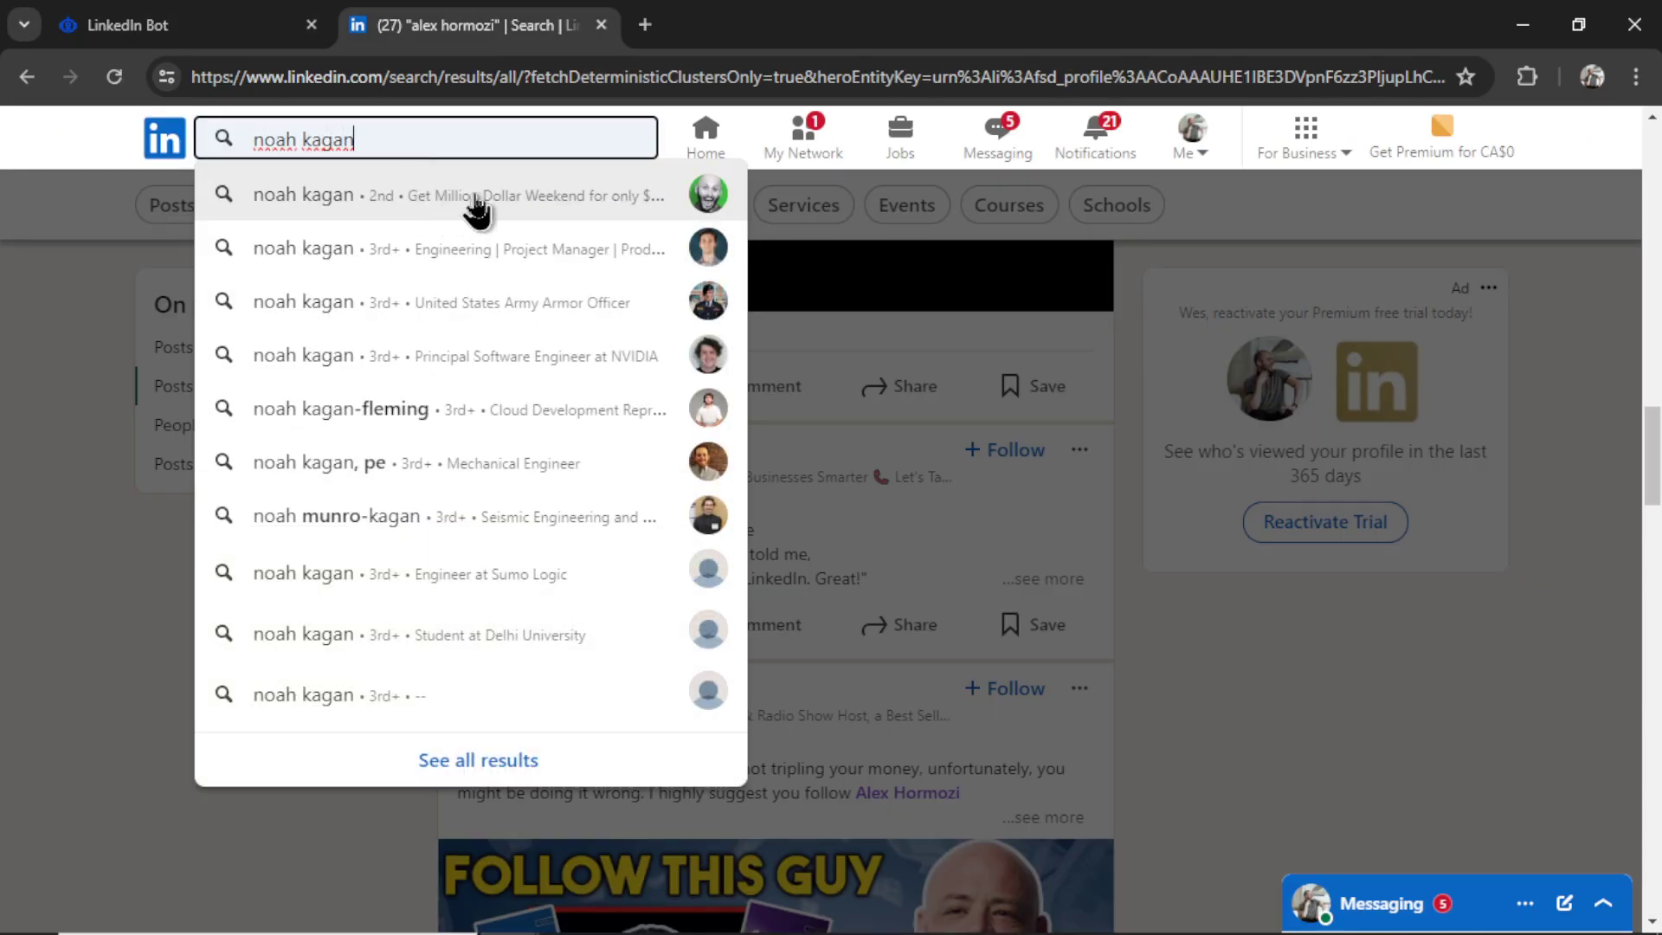
left_click(476, 208)
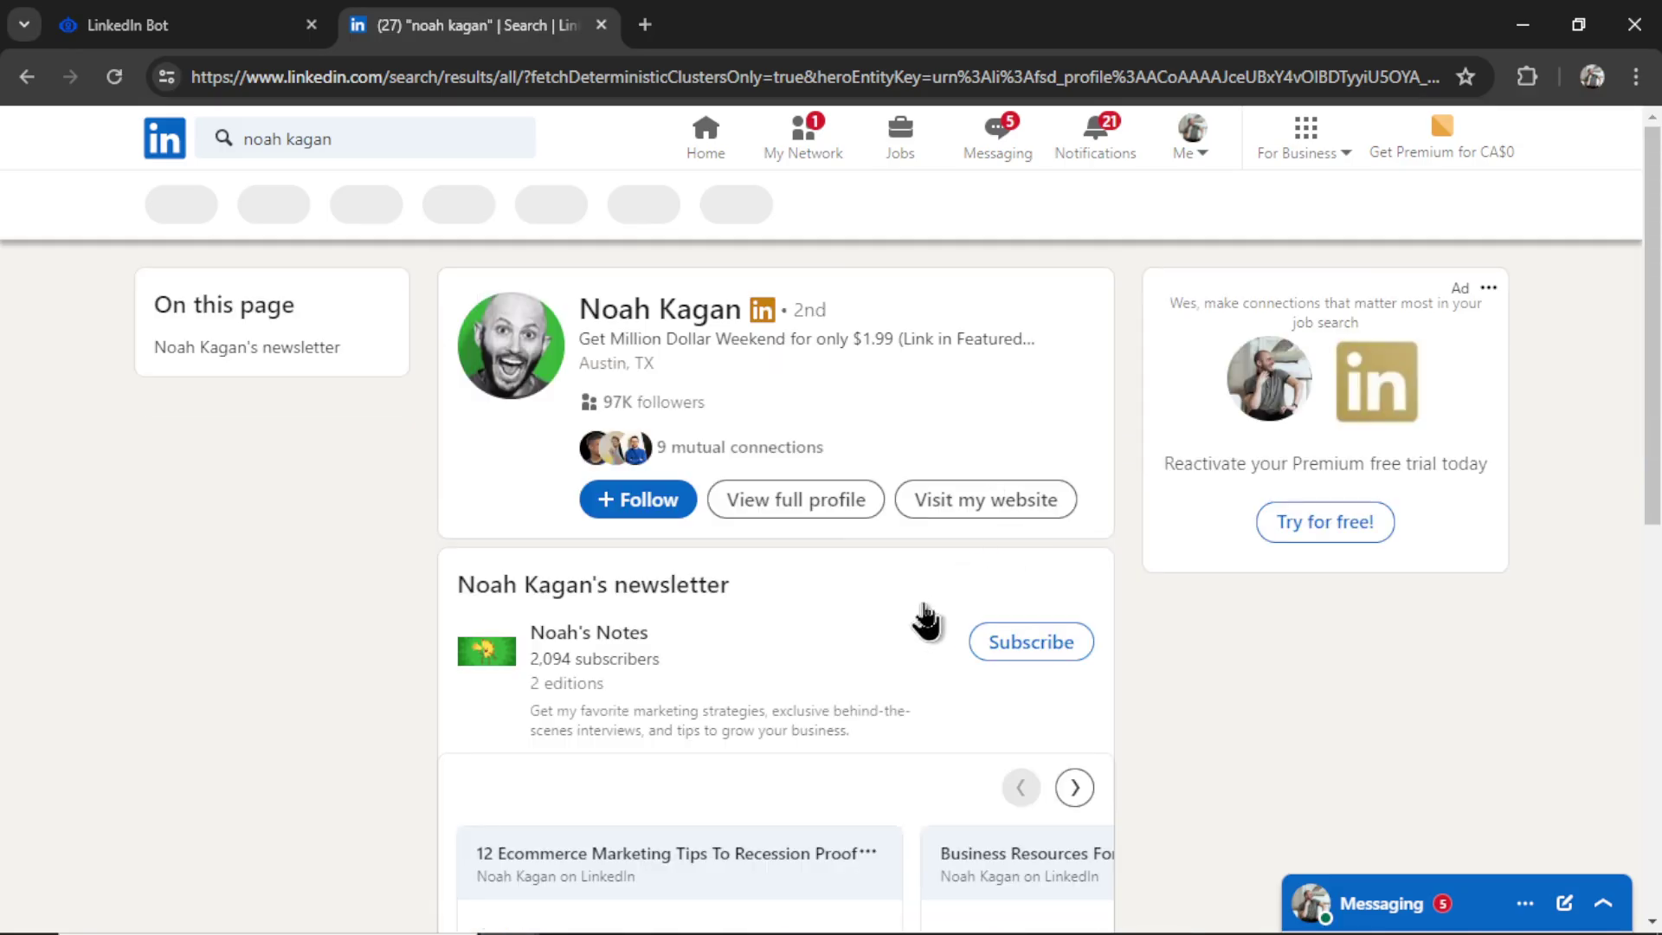
scroll(928, 606, "down", 5)
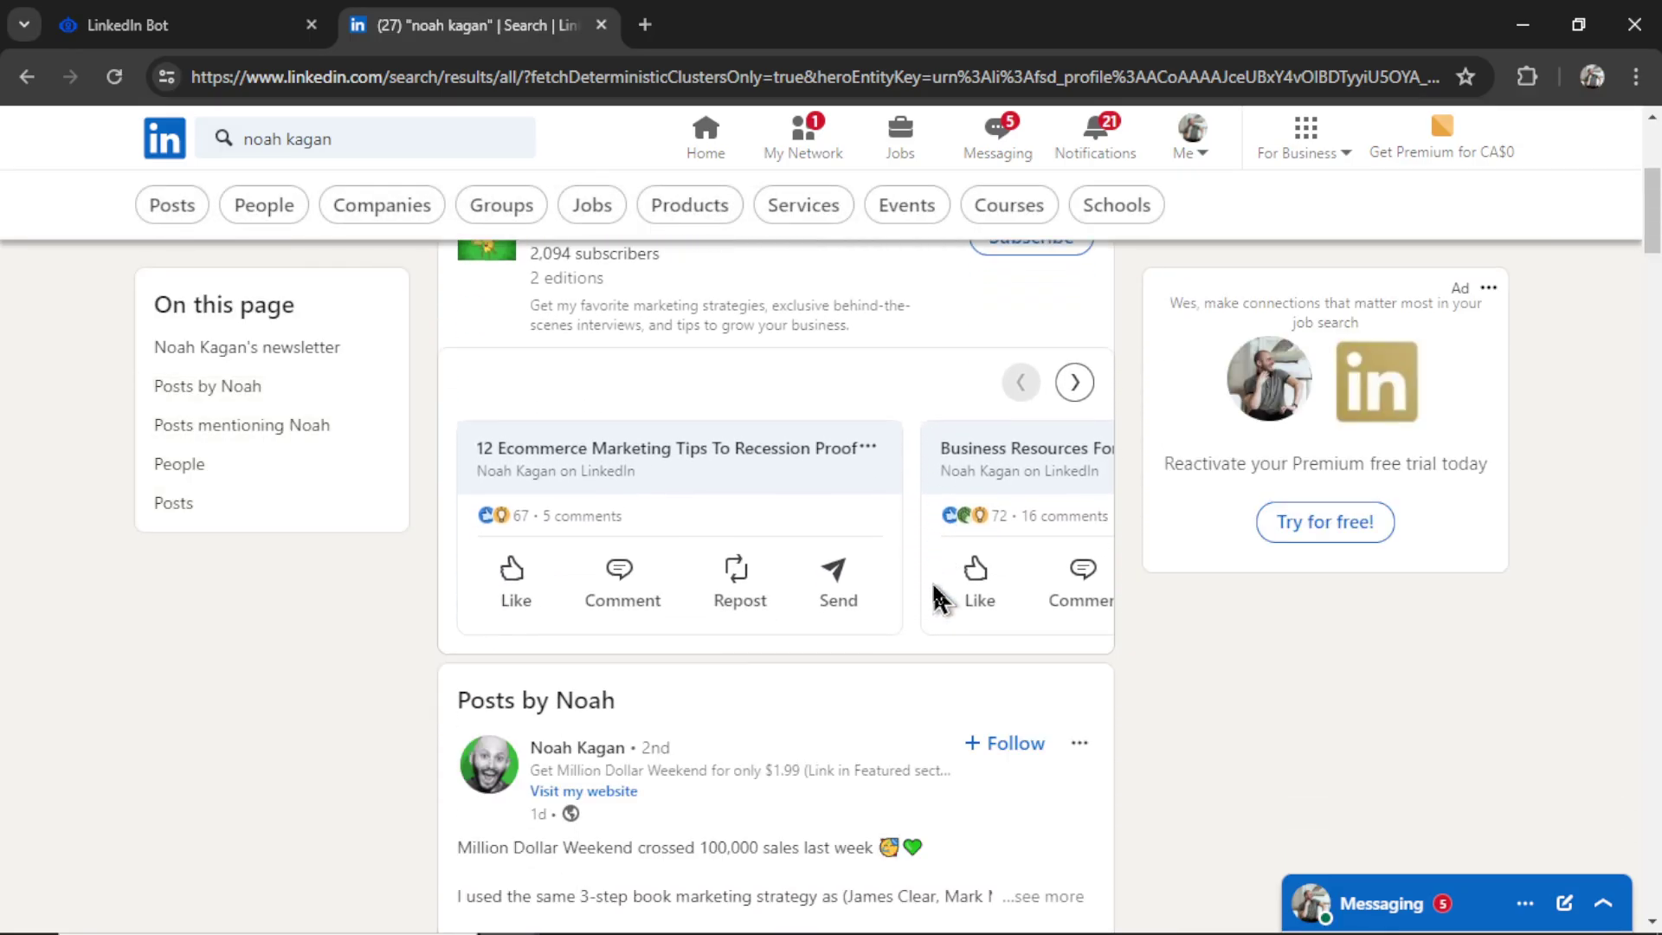
scroll(931, 597, "down", 2)
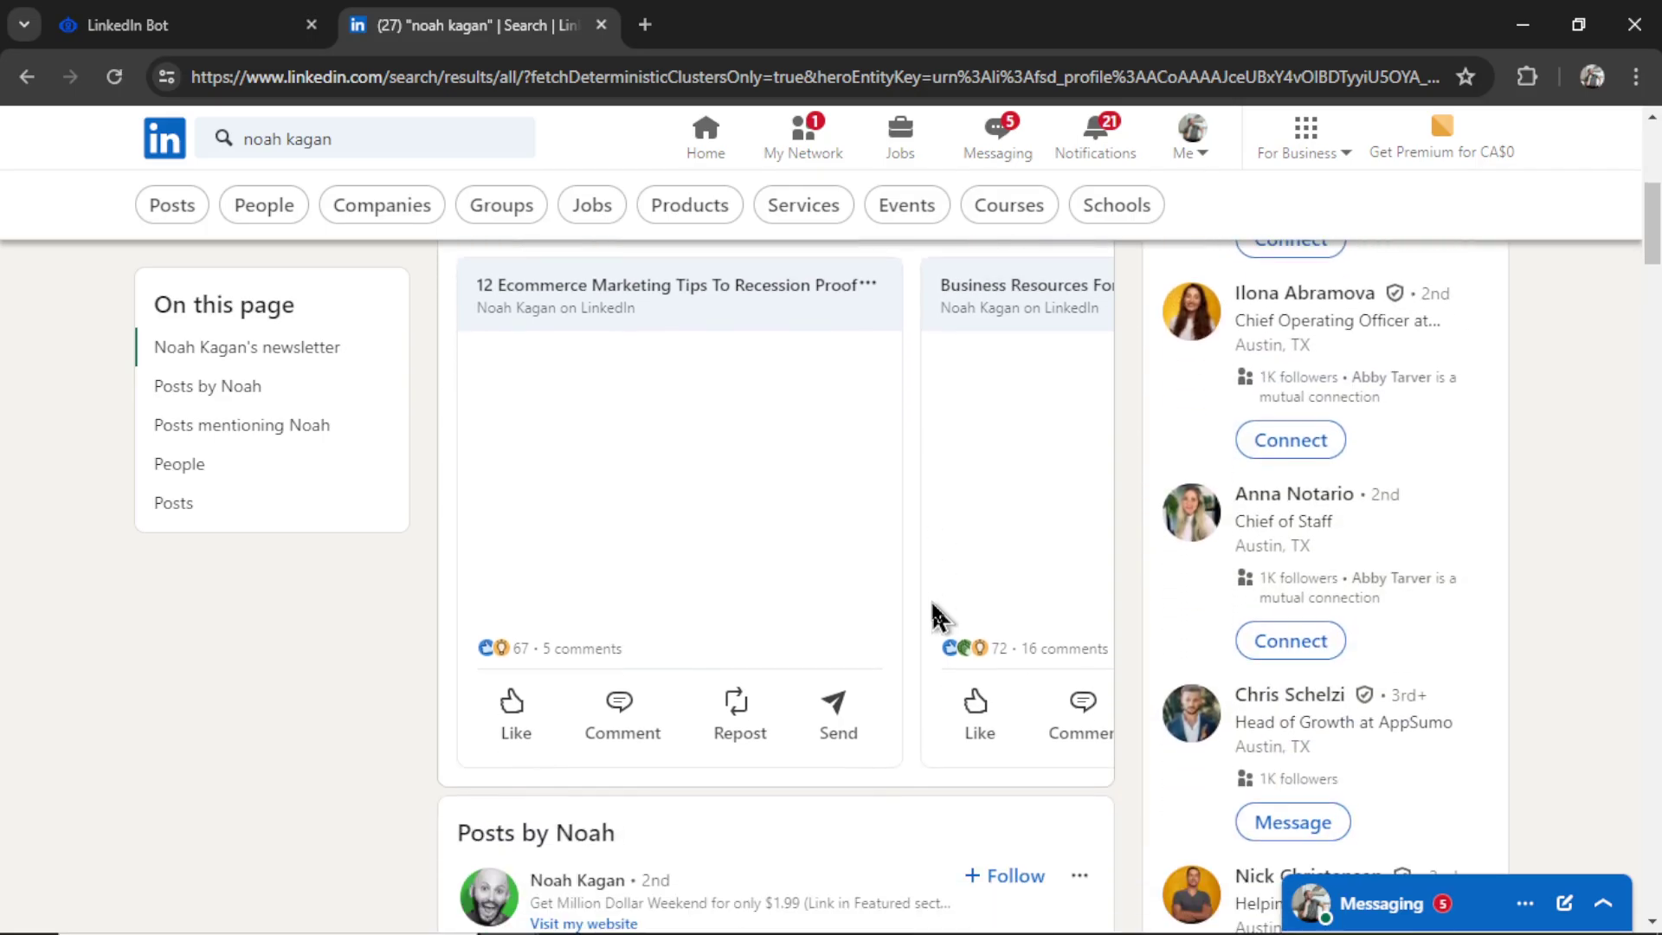
scroll(932, 604, "down", 7)
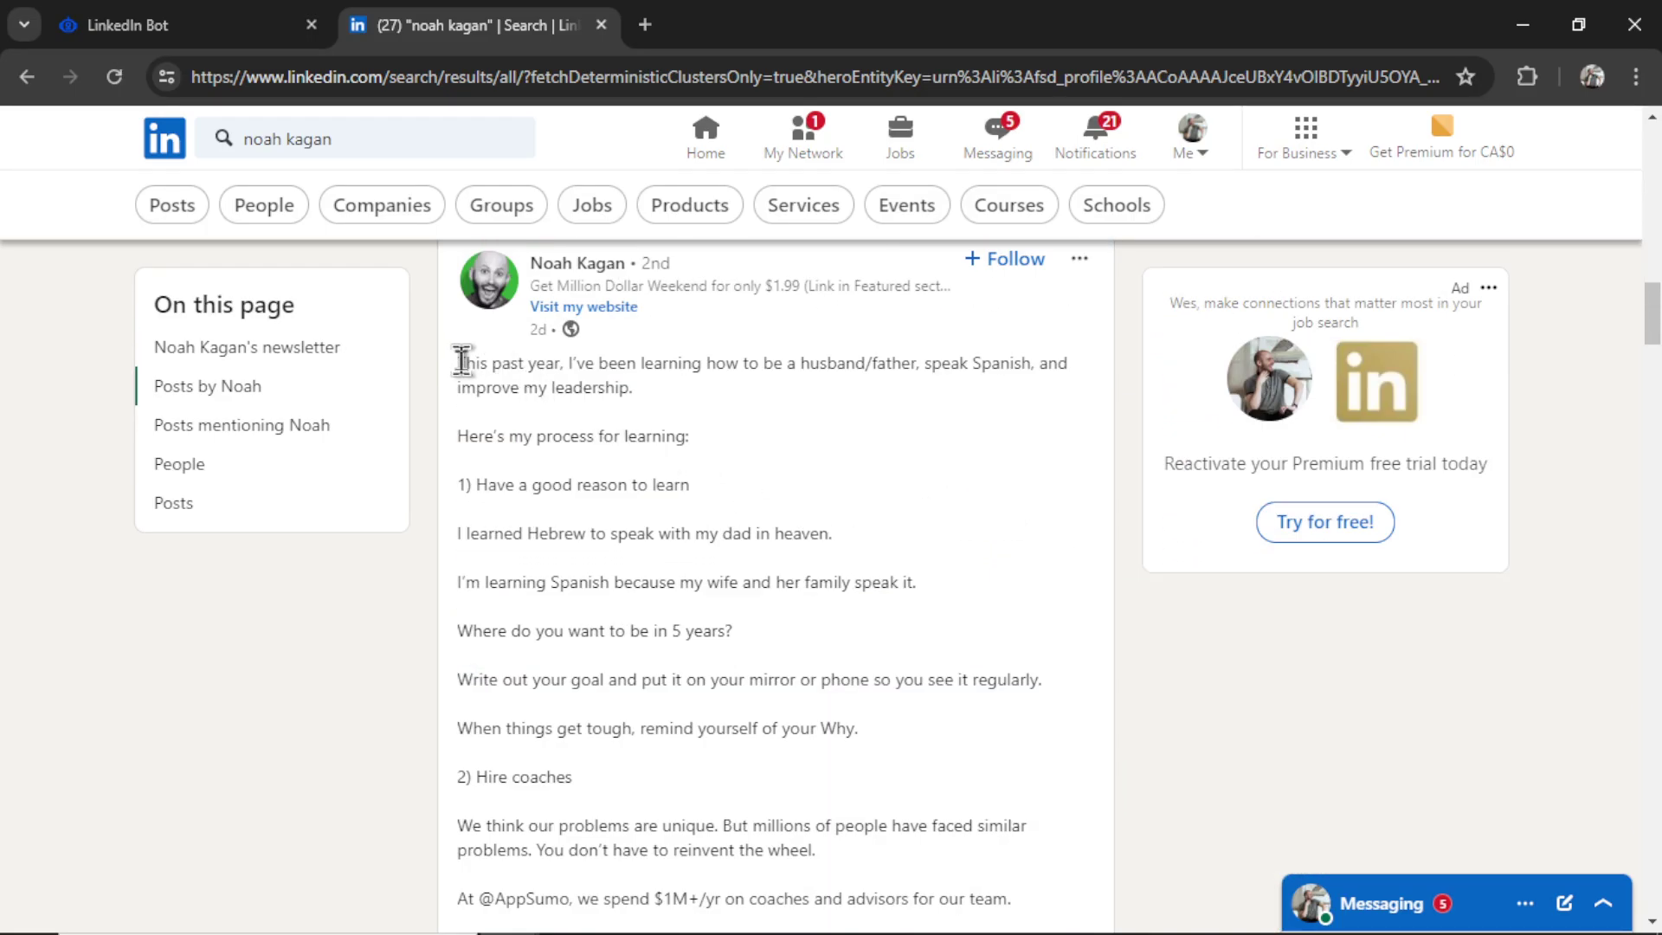
left_click_drag(461, 360, 748, 654)
scroll(890, 523, "down", 3)
scroll(823, 588, "down", 5)
- Paste the 'This past year' post into the bot and save it as example #2
left_click(236, 21)
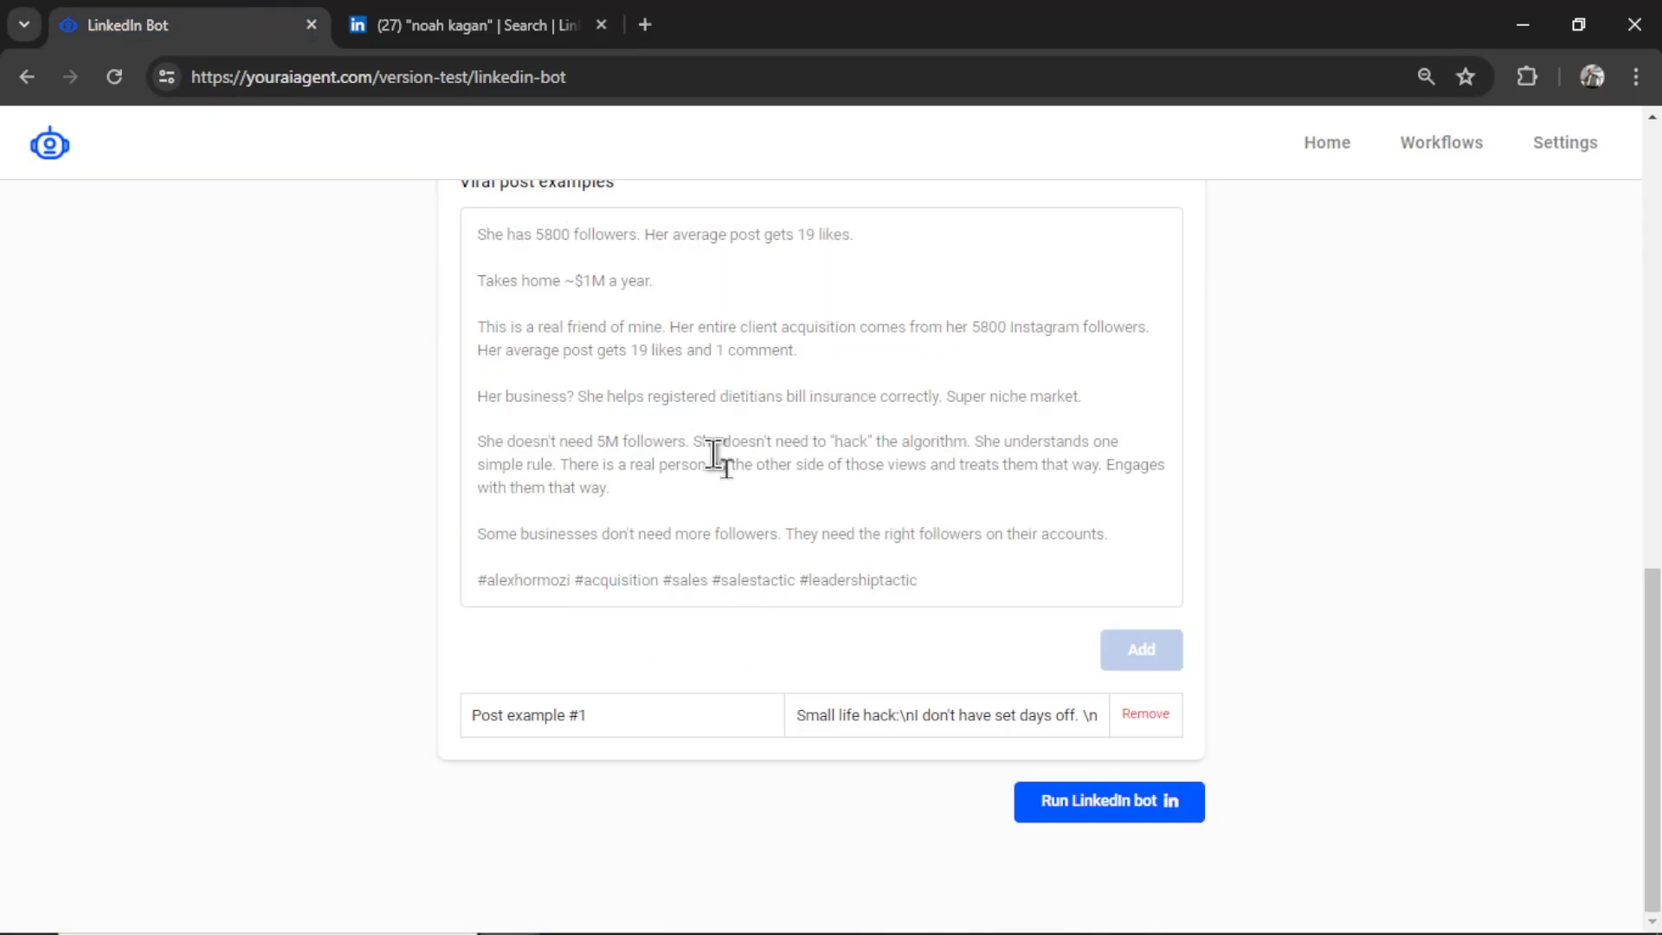
key("ctrl+v")
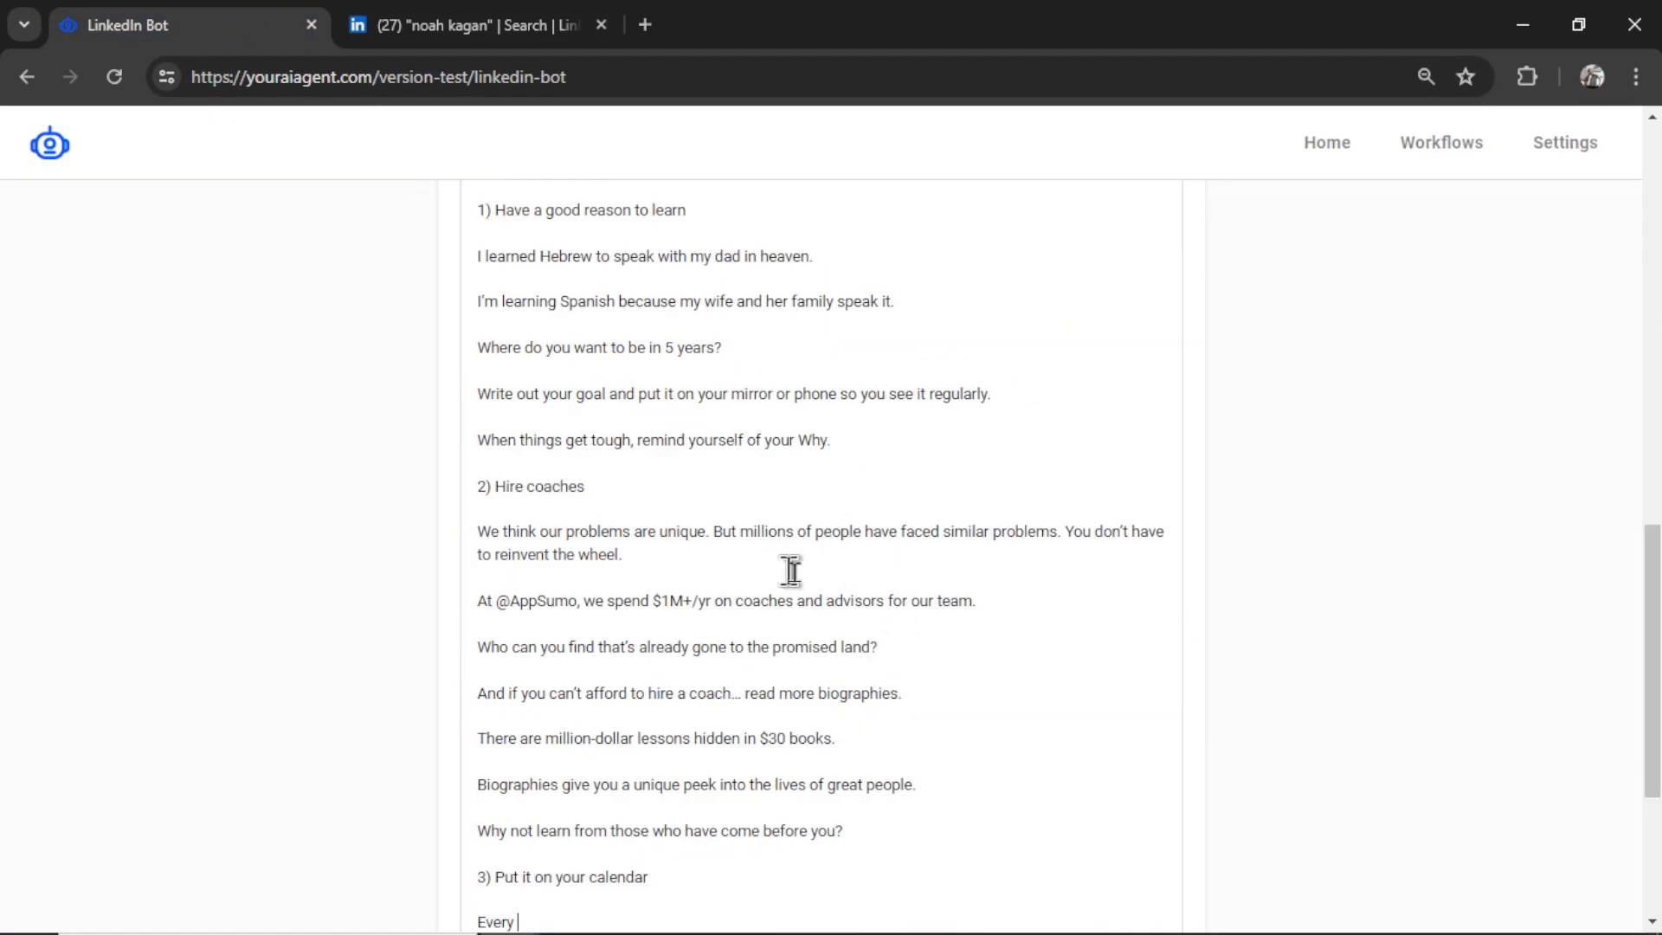
scroll(901, 606, "down", 3)
left_click(1151, 661)
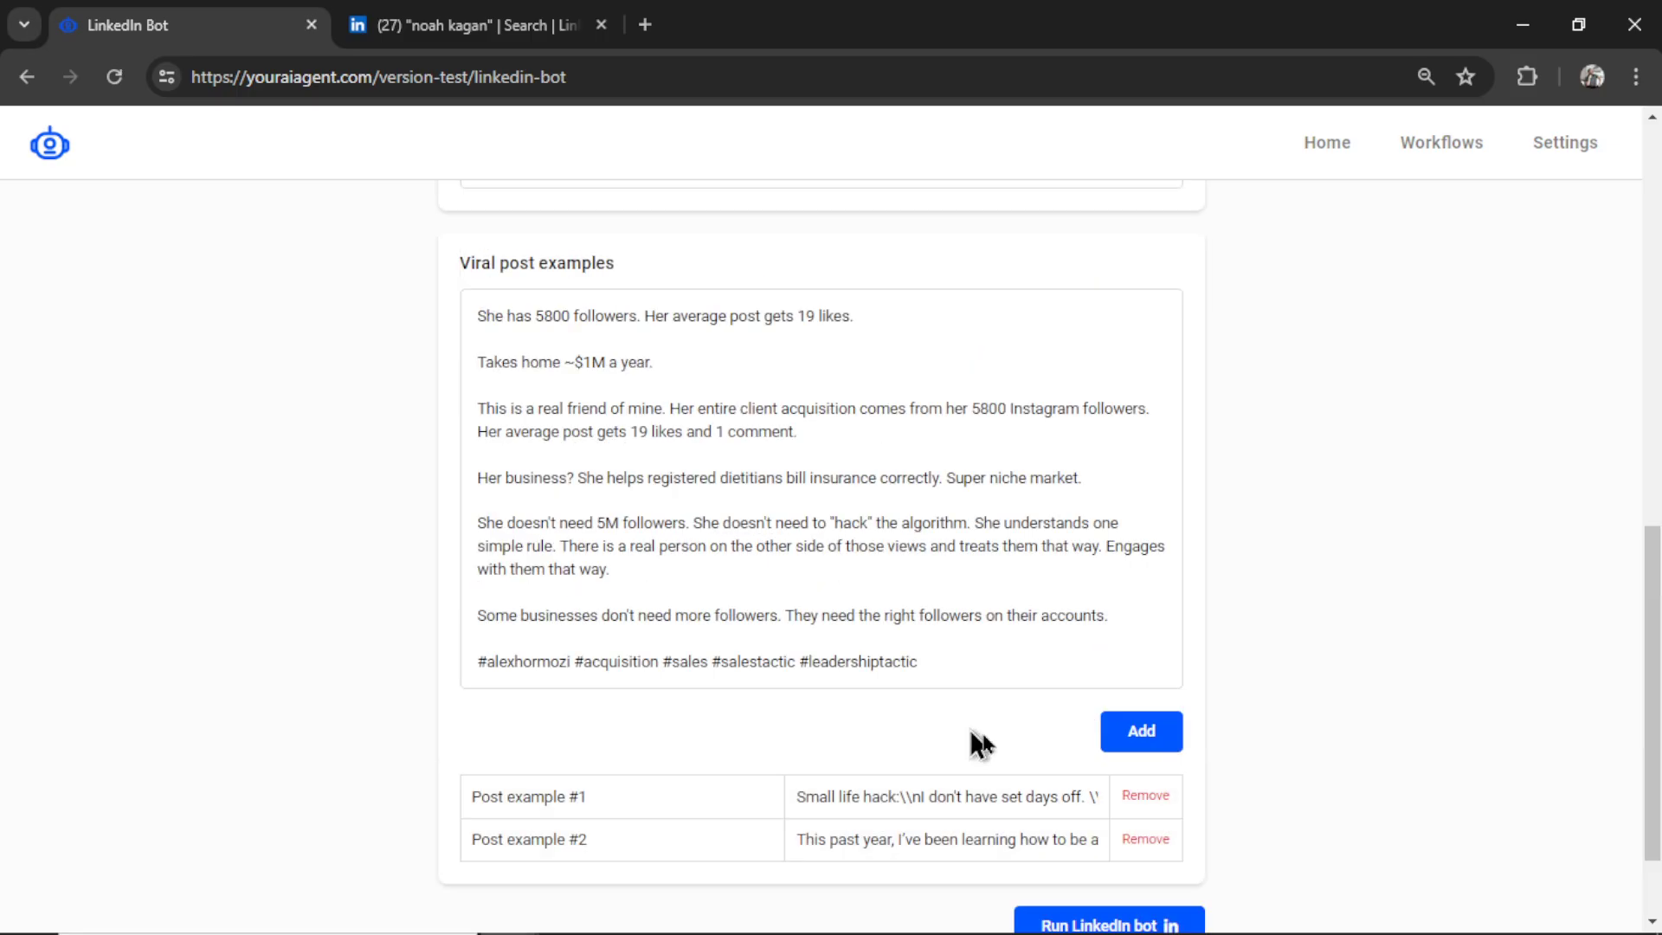
- Add the 'She has 5800 followers' post as example #3
left_click(1140, 740)
scroll(611, 609, "down", 2)
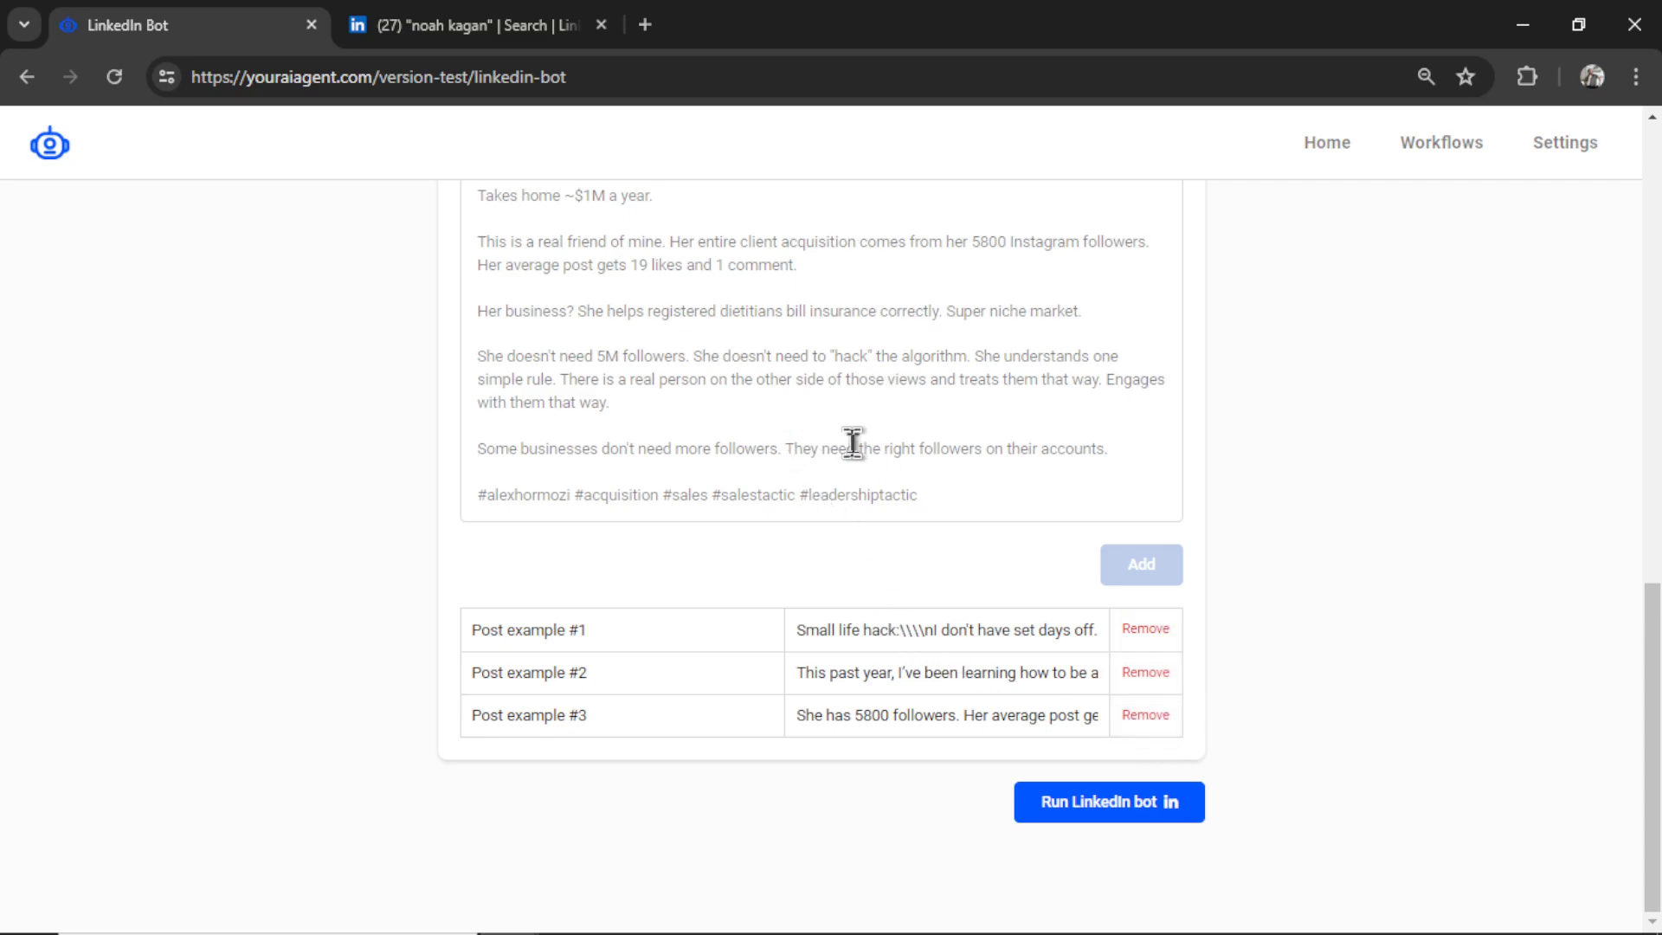
left_click_drag(1658, 777, 1658, 641)
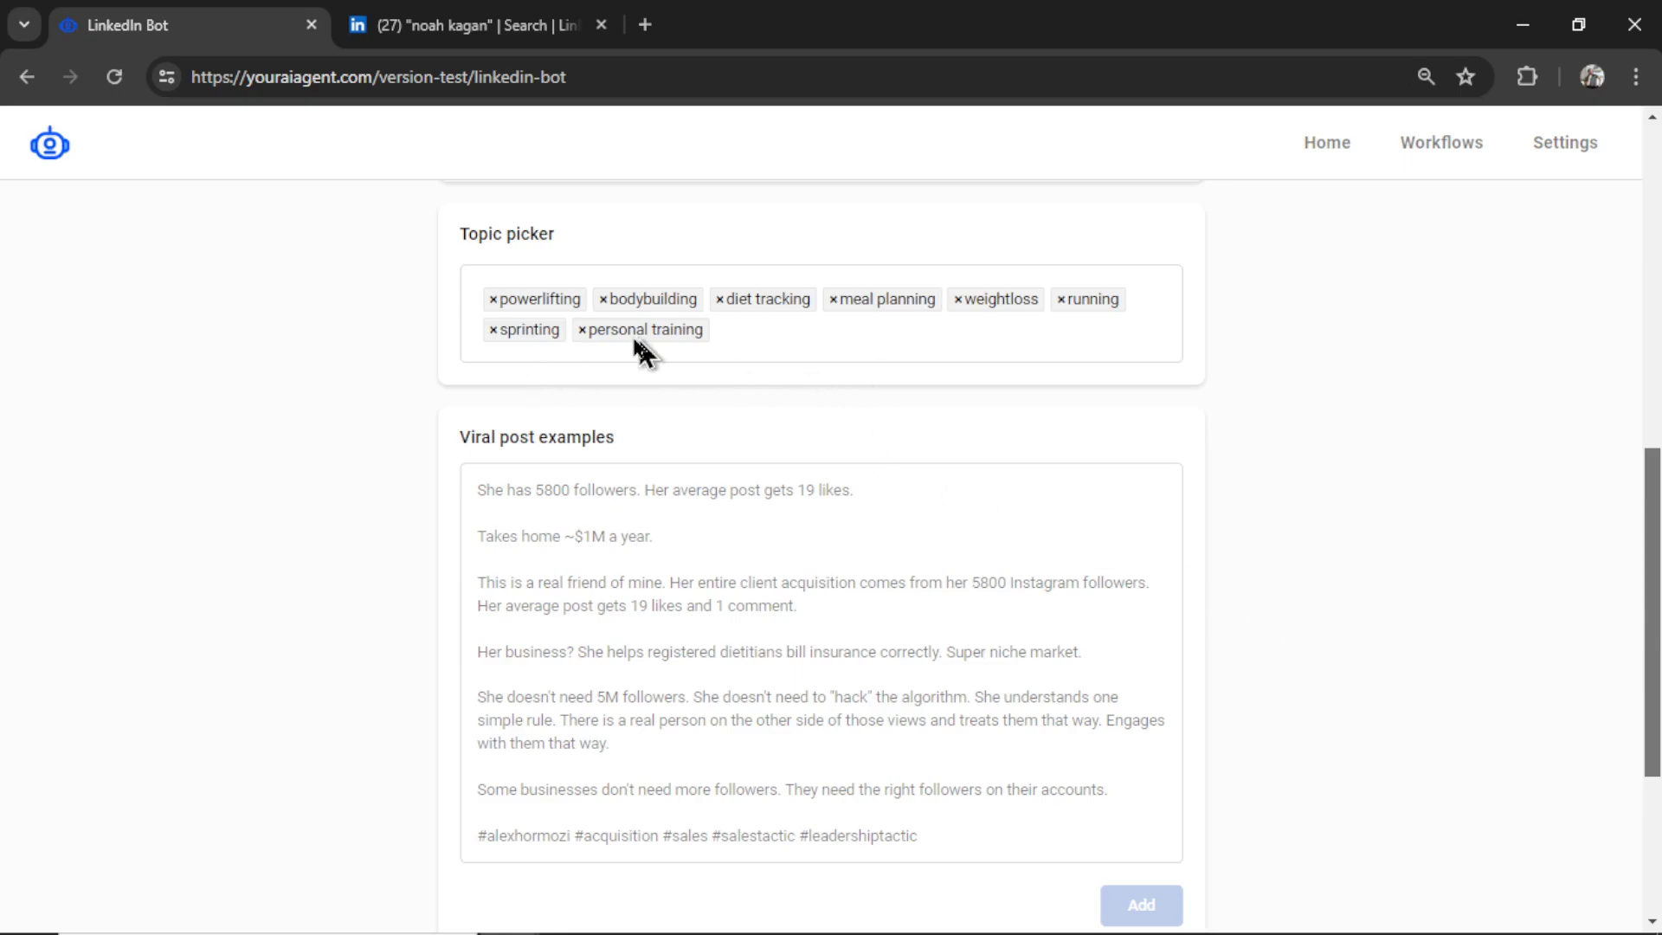
scroll(749, 363, "down", 4)
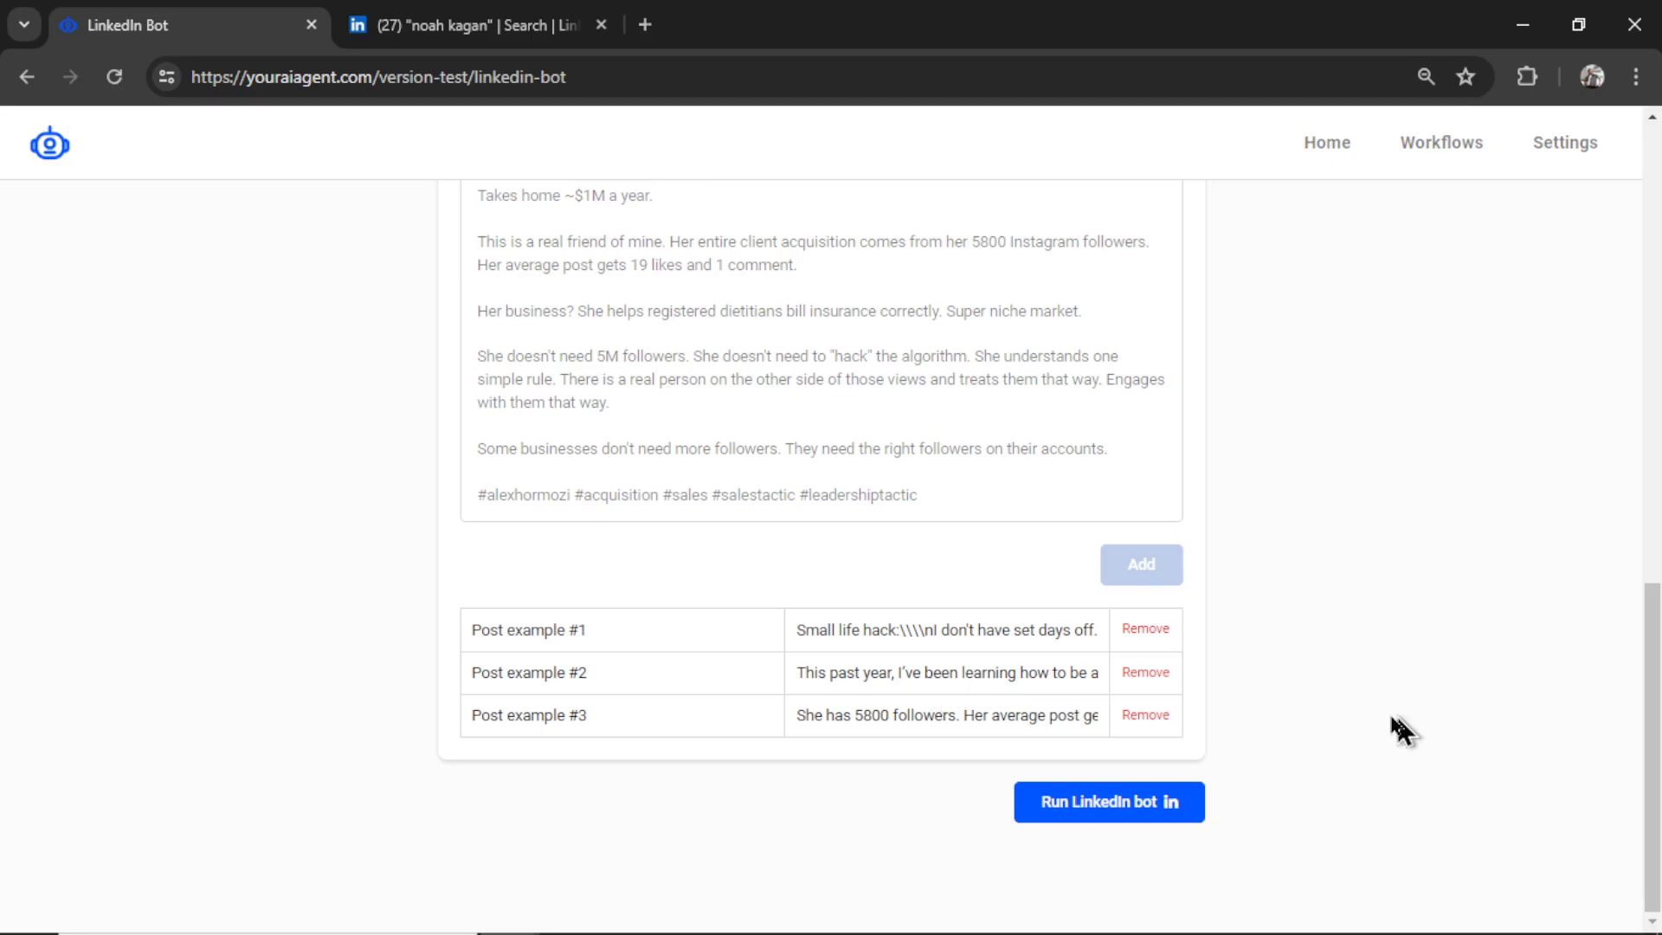
left_click_drag(1657, 688, 1657, 587)
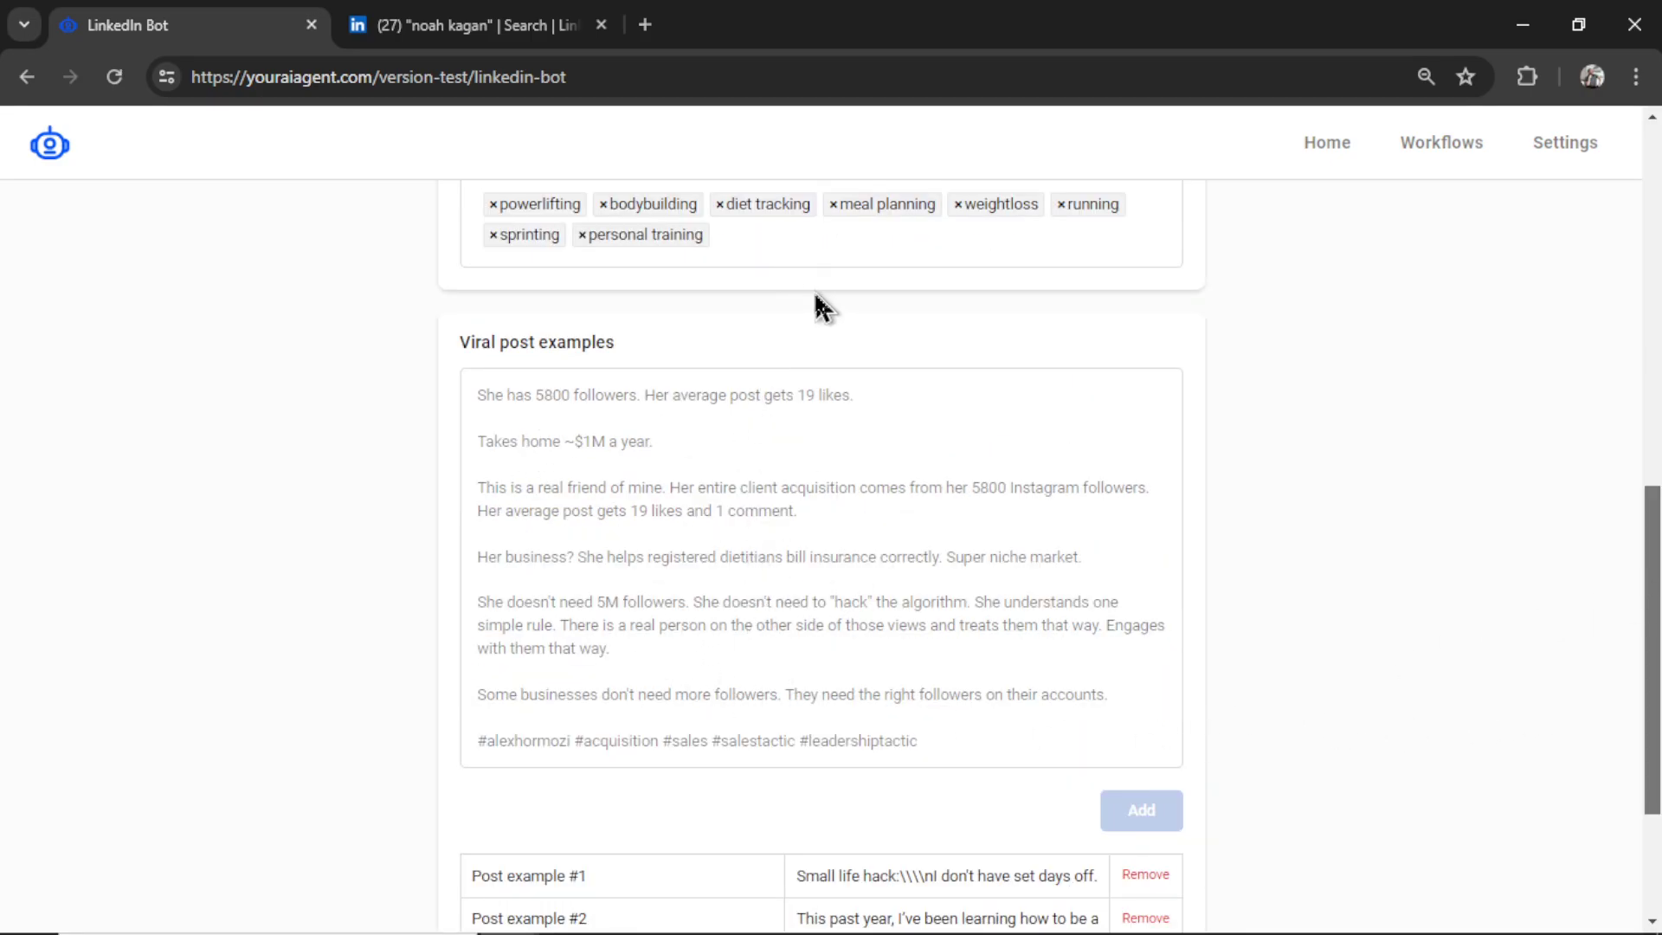
scroll(818, 293, "up", 1)
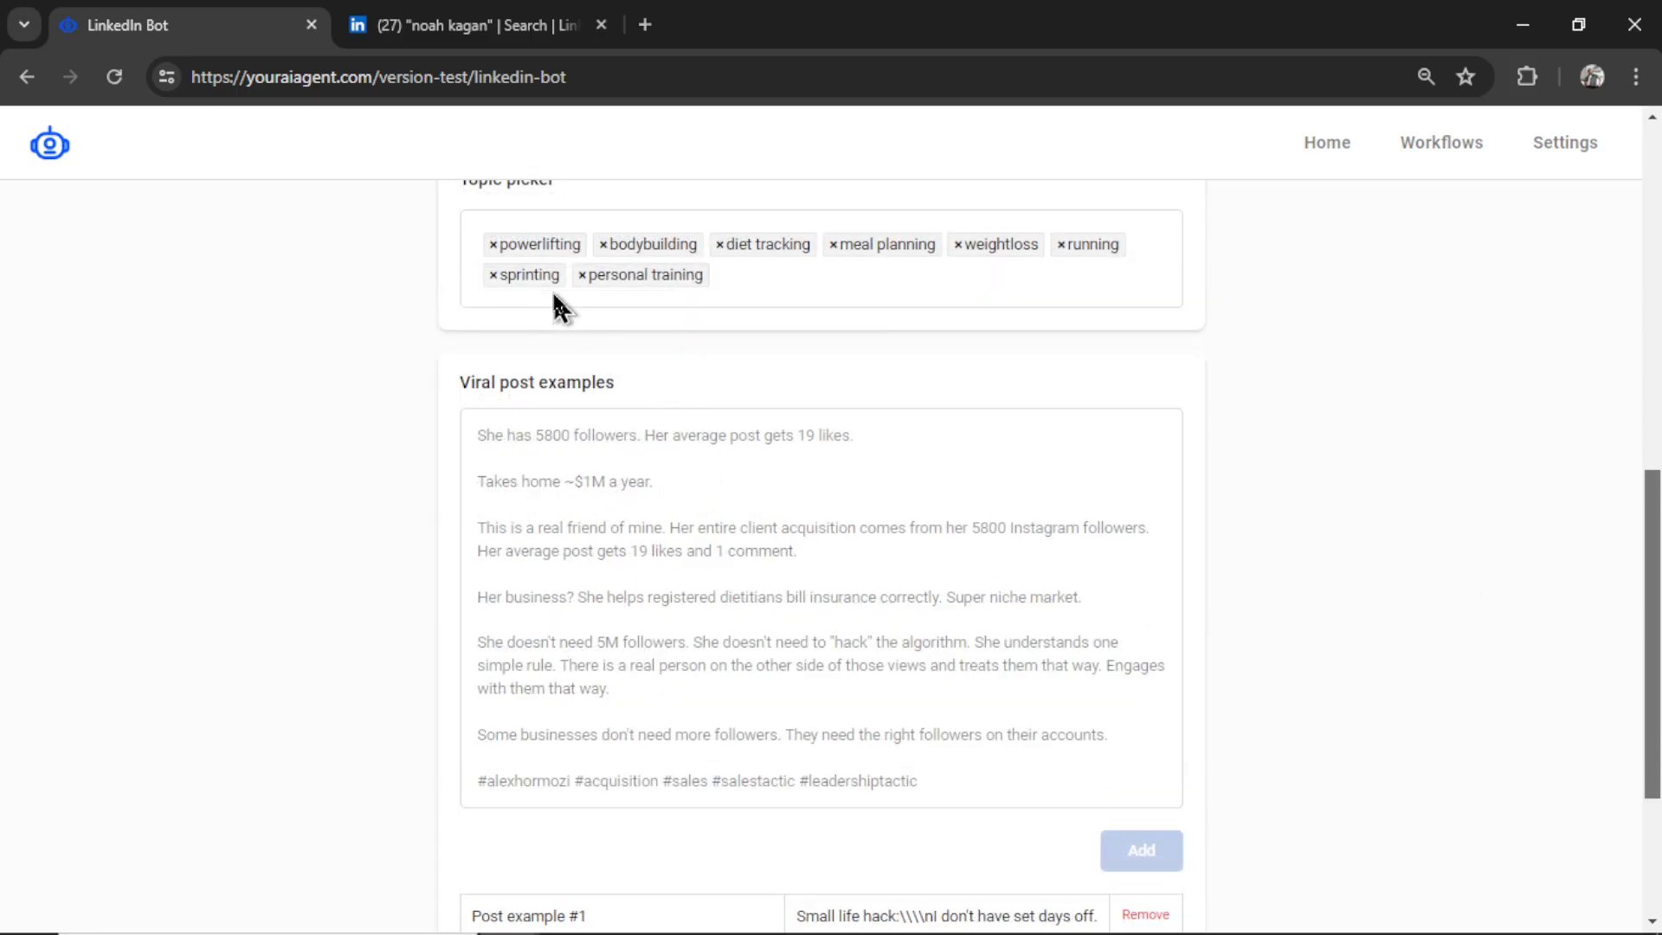
scroll(1610, 528, "down", 3)
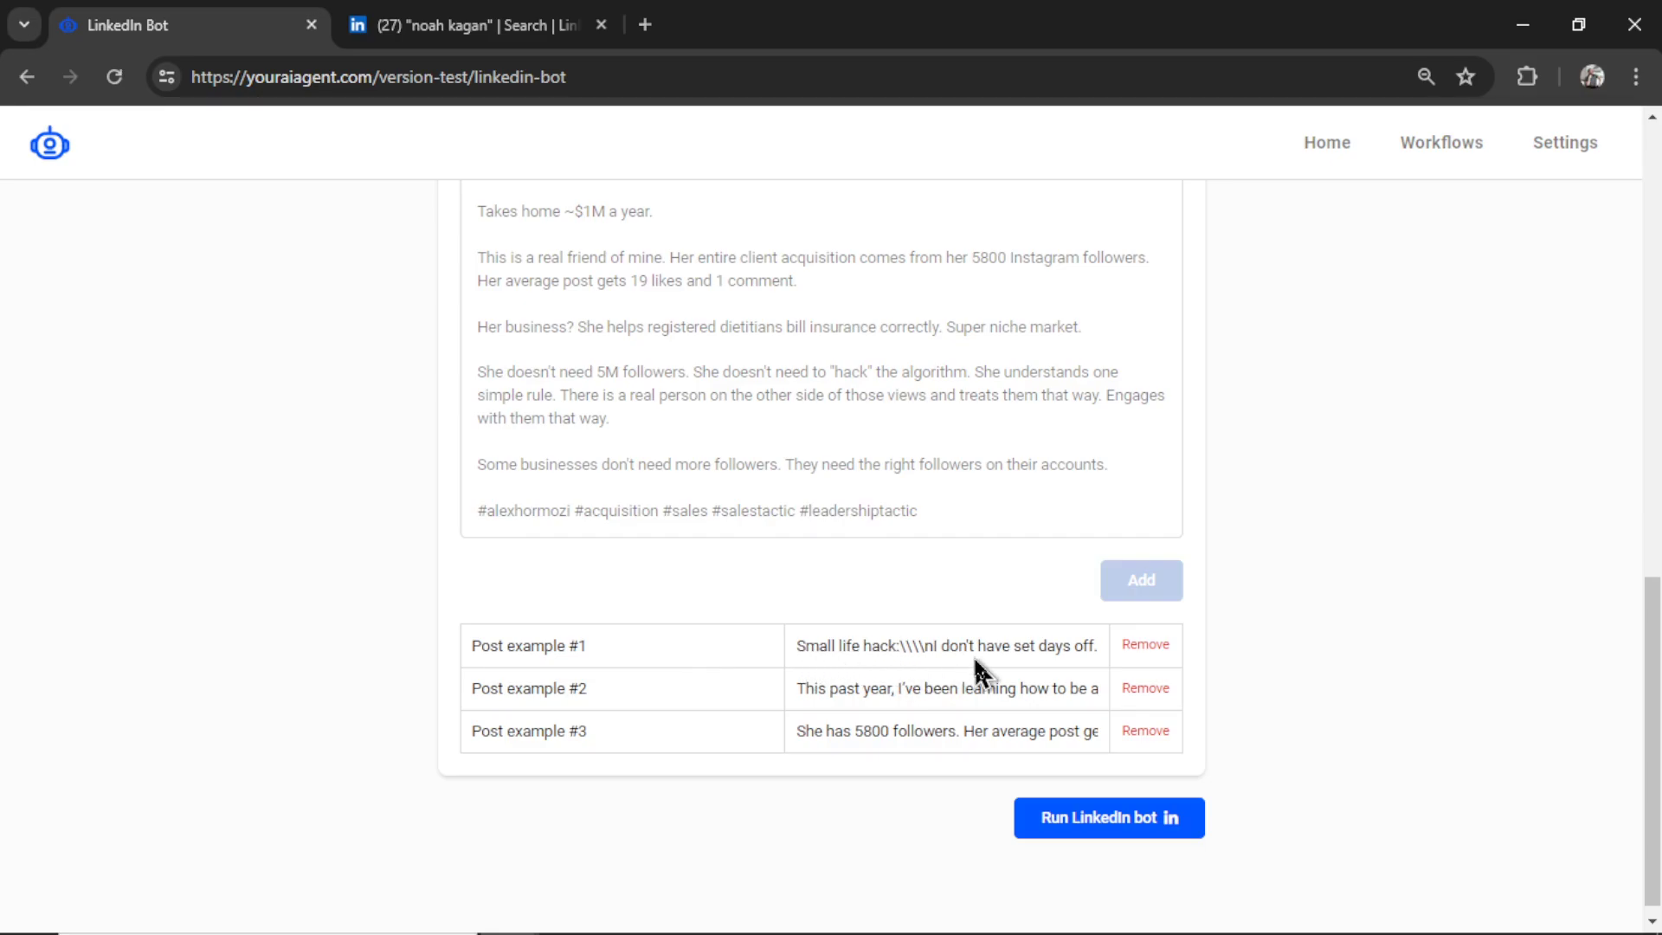
- Launch the LinkedIn bot and delete the powerlifting and weightloss chips from LinkedIn Bot #5's topics
left_click(1161, 824)
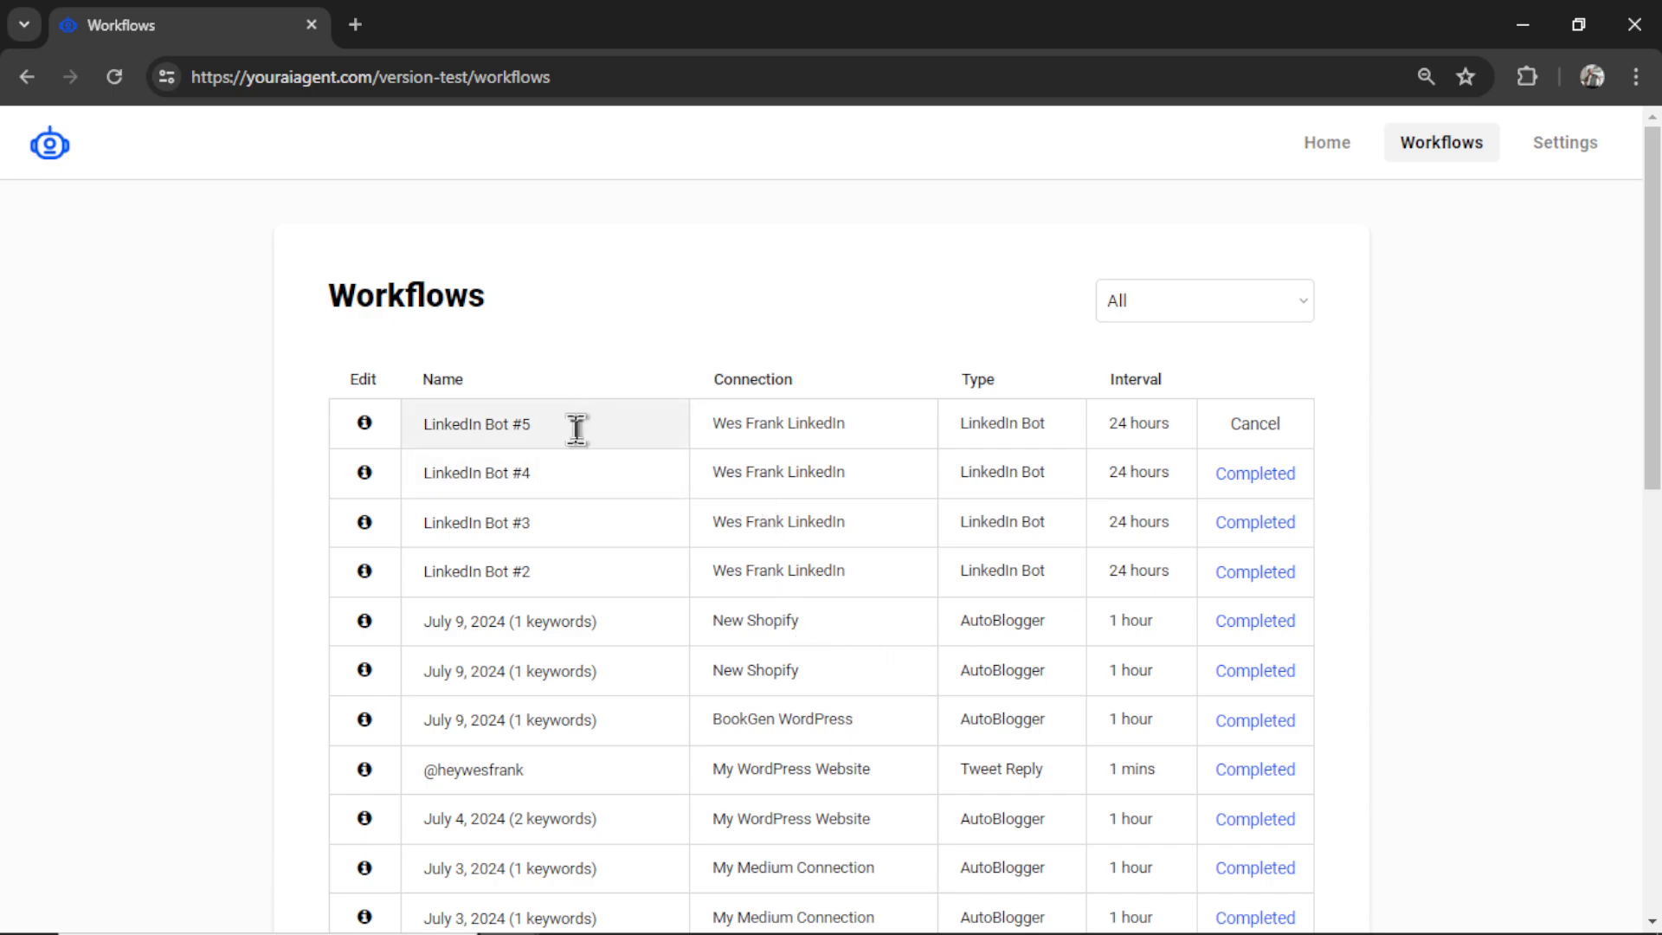
left_click(364, 424)
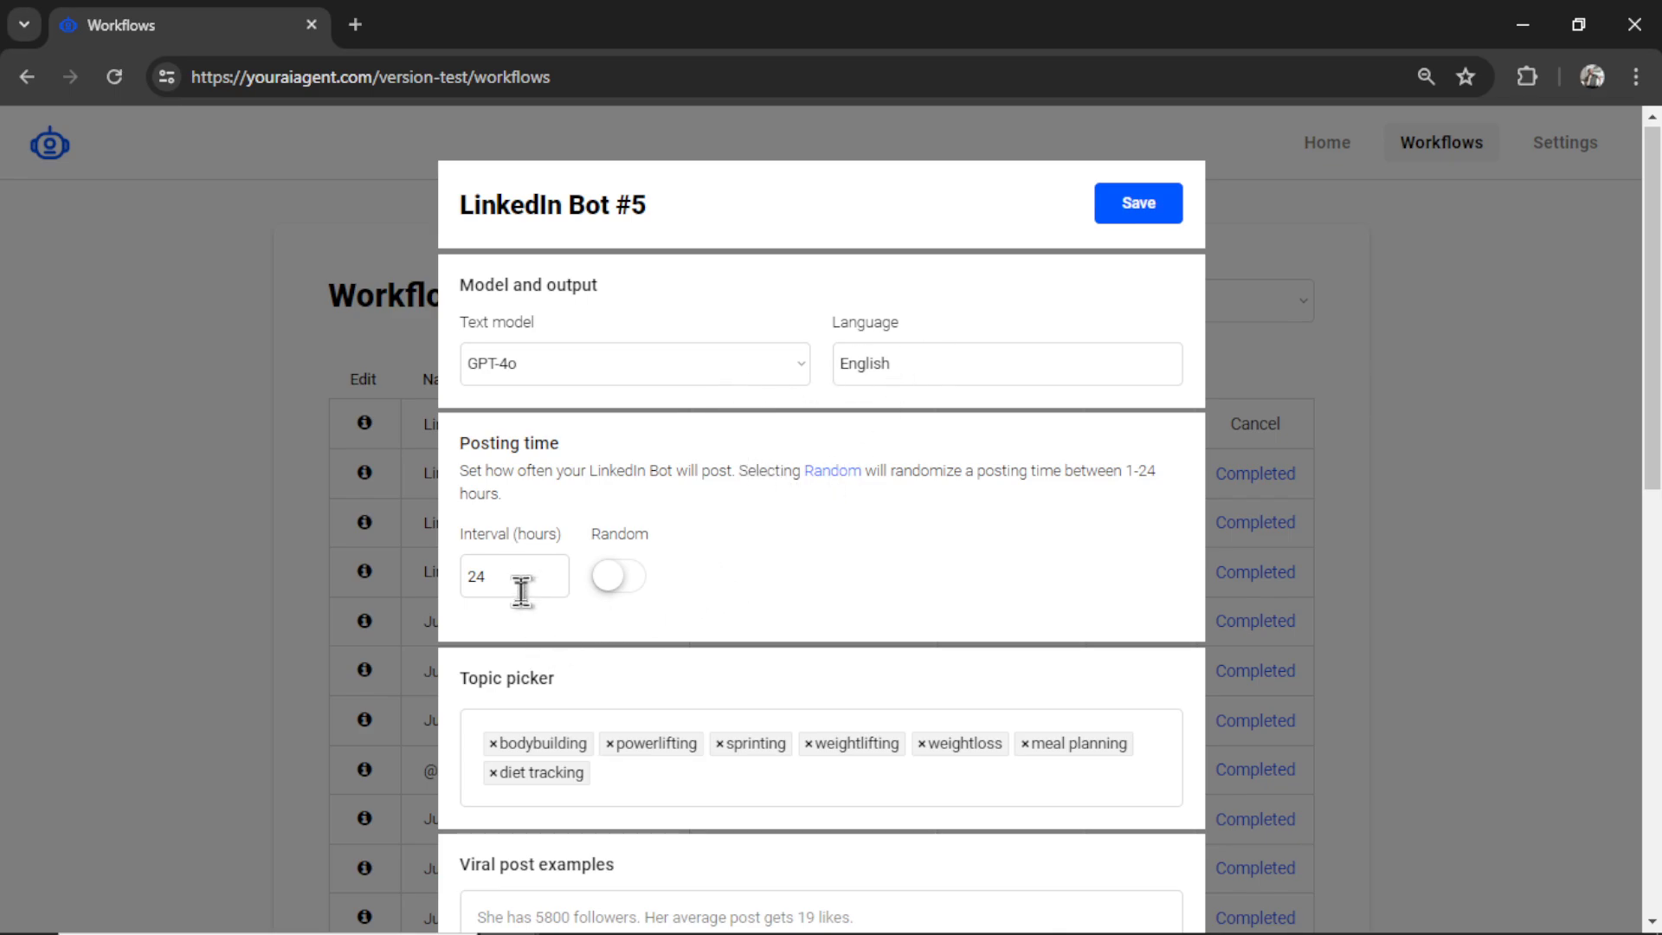
scroll(866, 598, "down", 1)
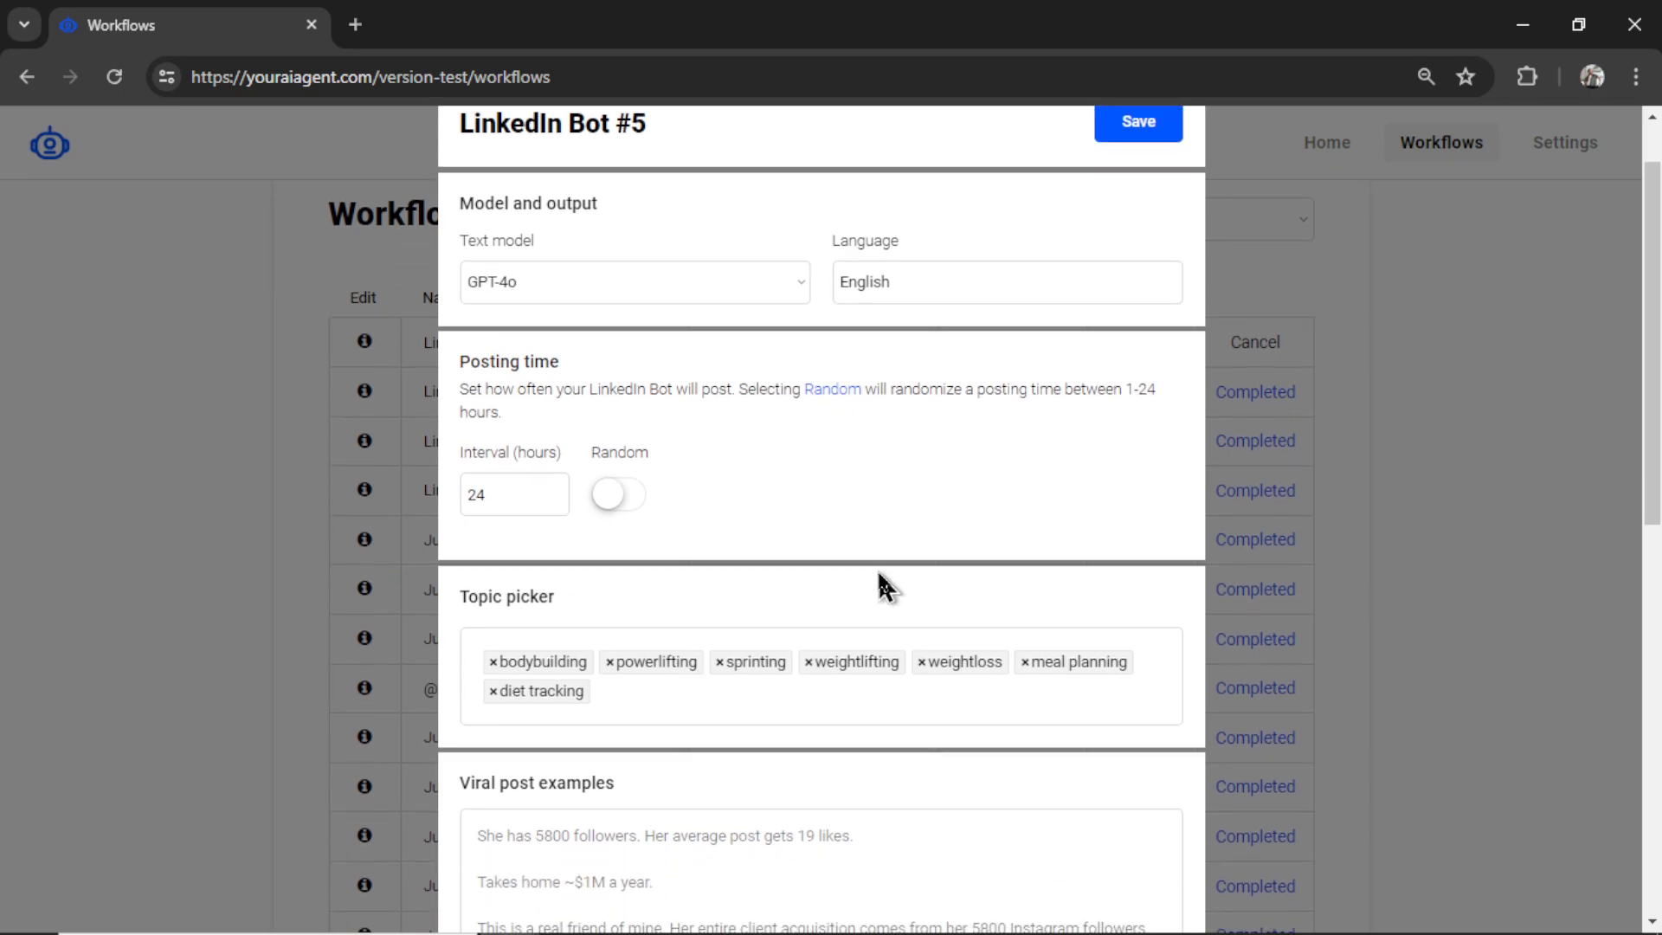
left_click(610, 662)
left_click(812, 662)
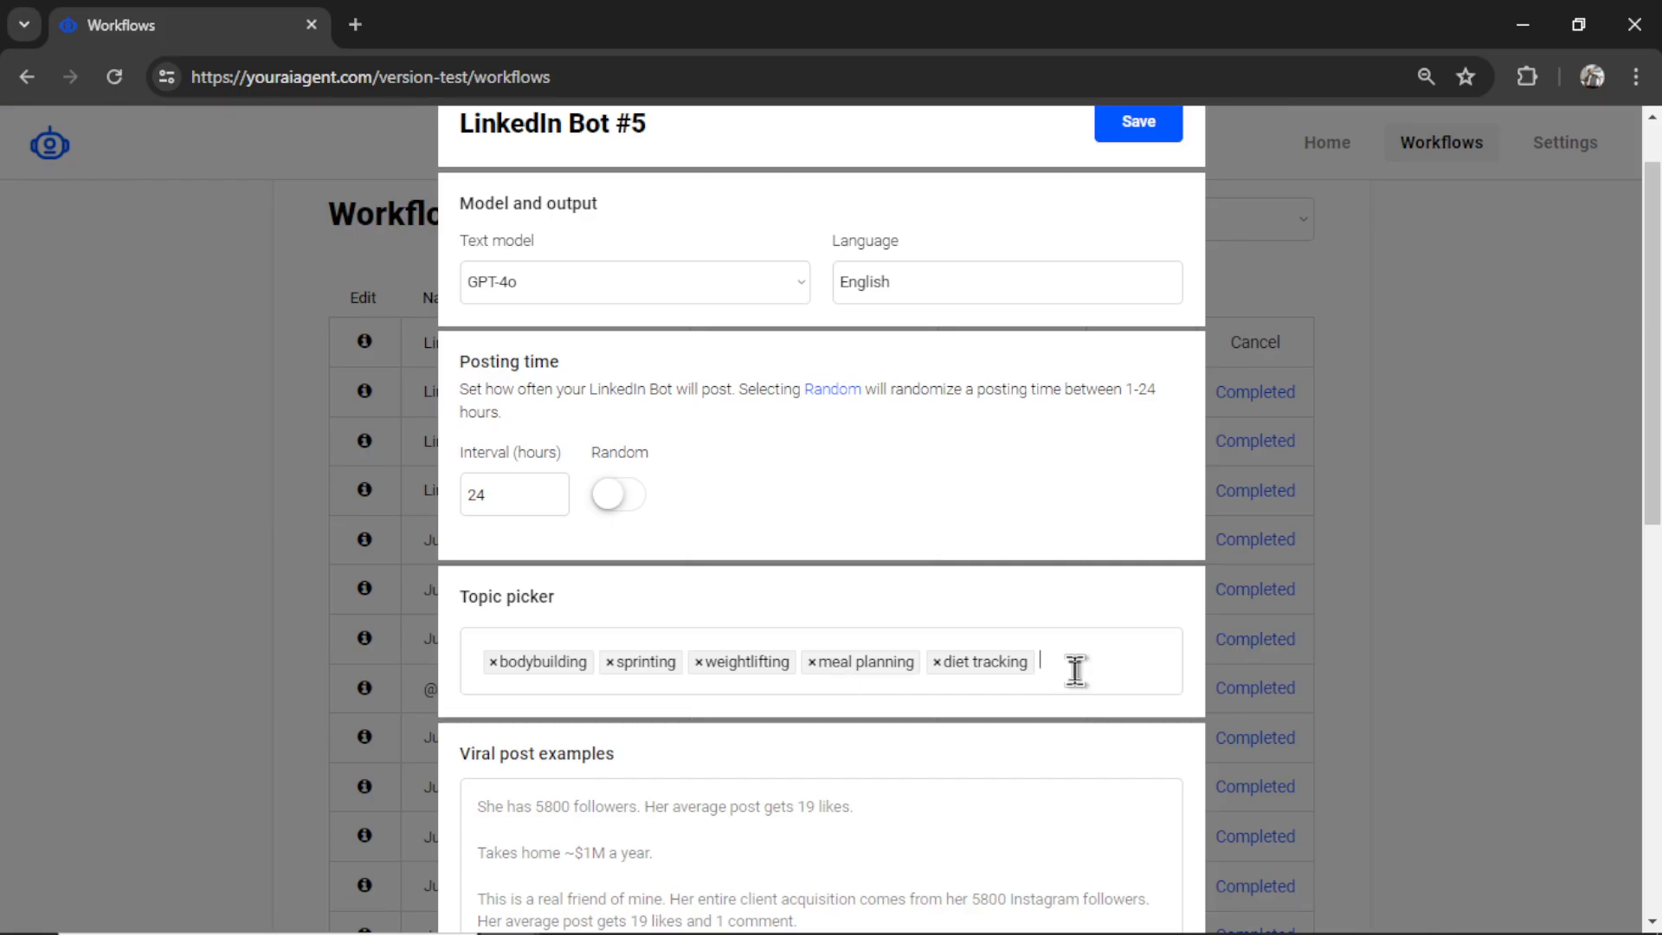
scroll(1094, 519, "down", 4)
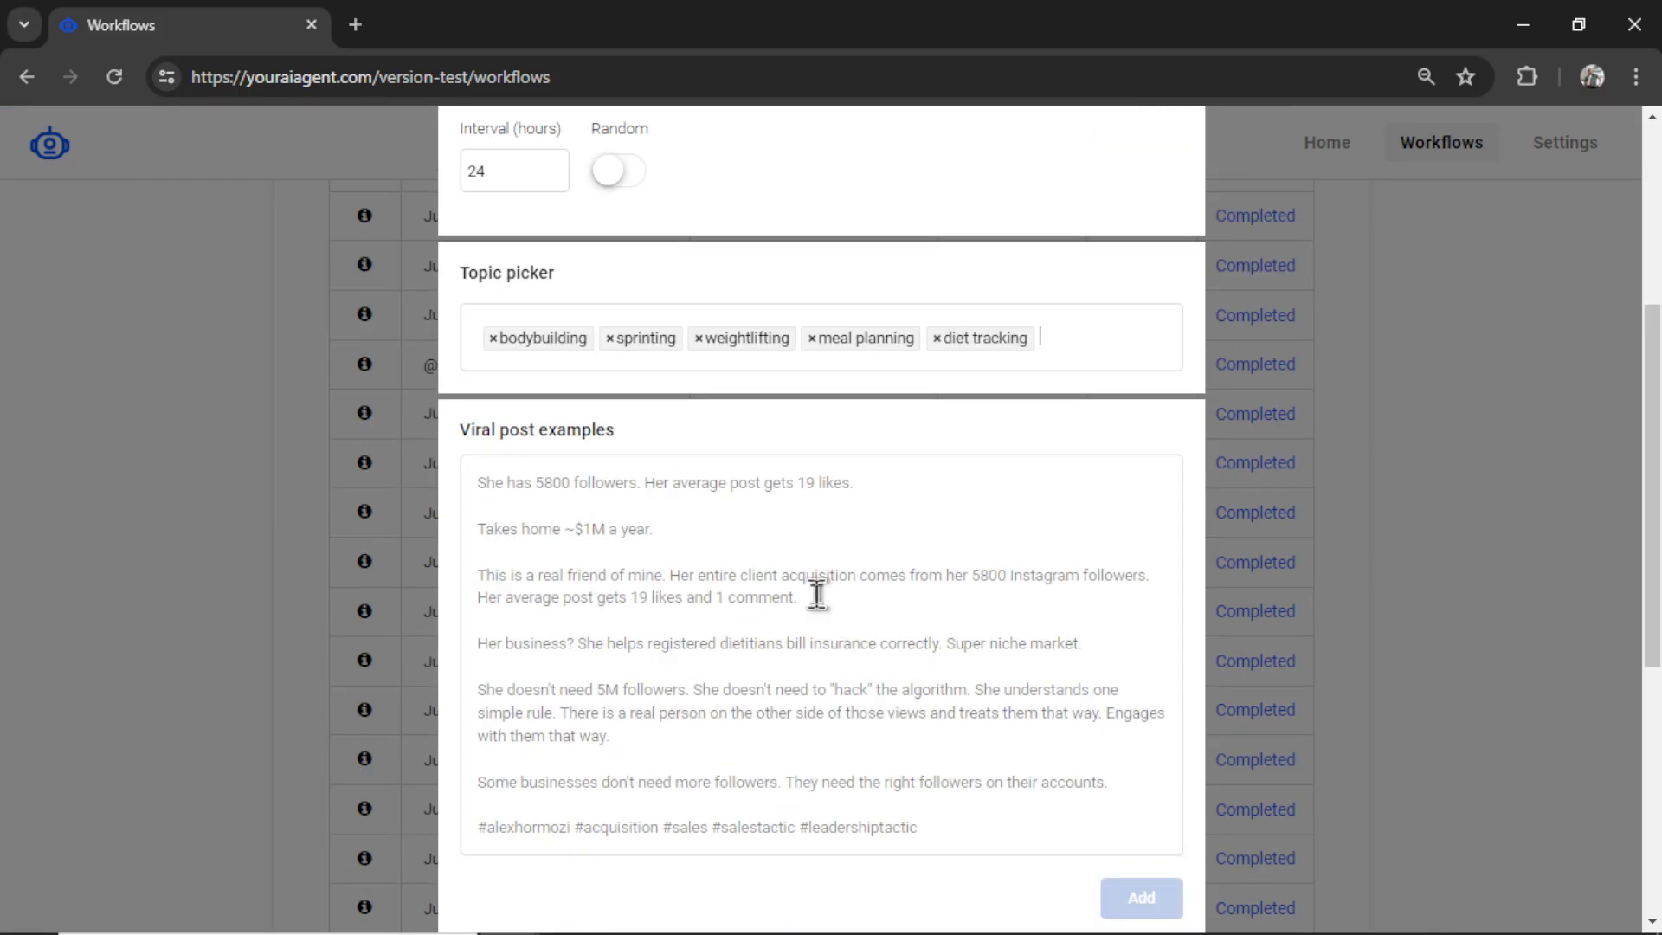
scroll(823, 646, "down", 4)
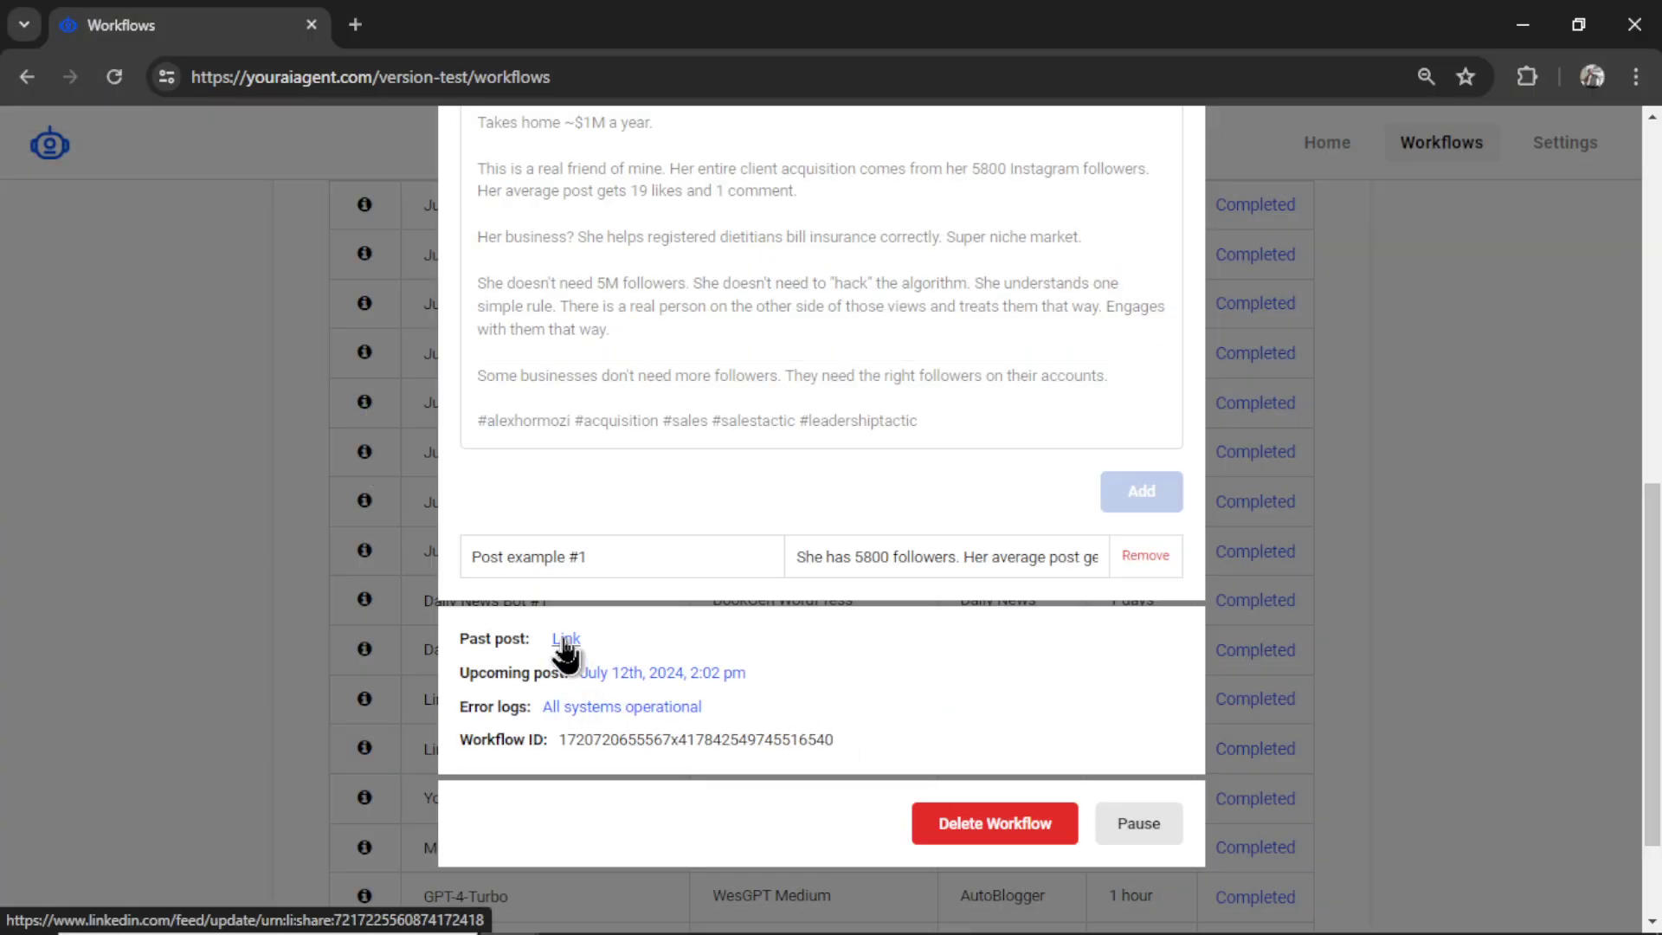
- Open the workflow's past post link to see the published bodybuilding post on LinkedIn
left_click(566, 640)
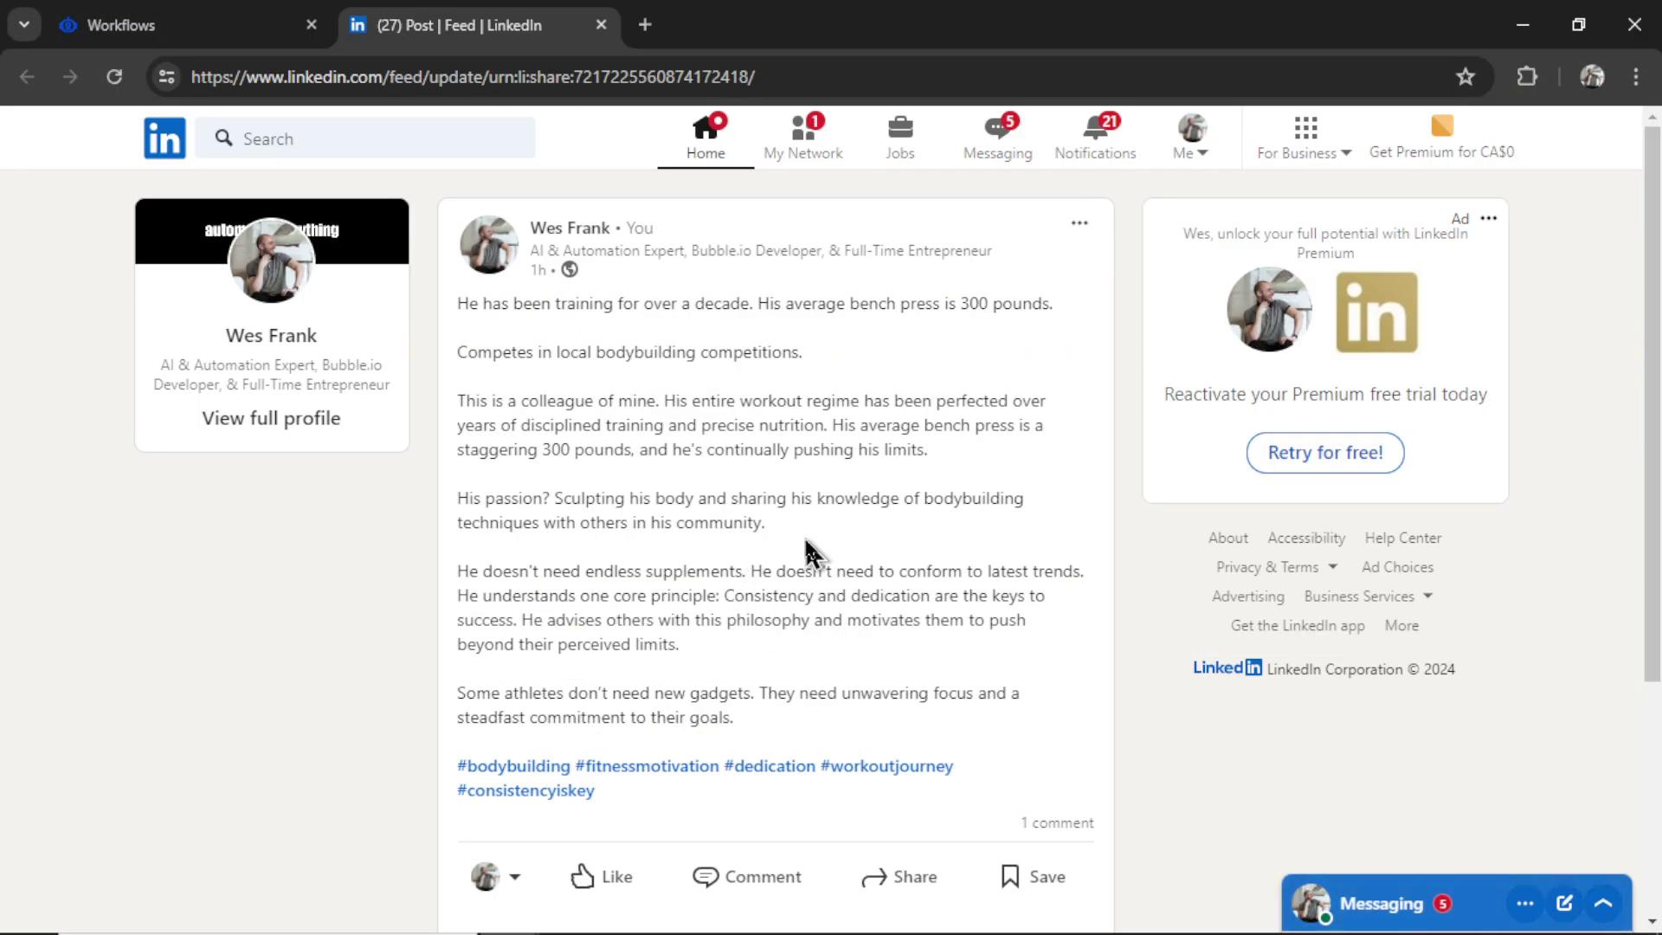